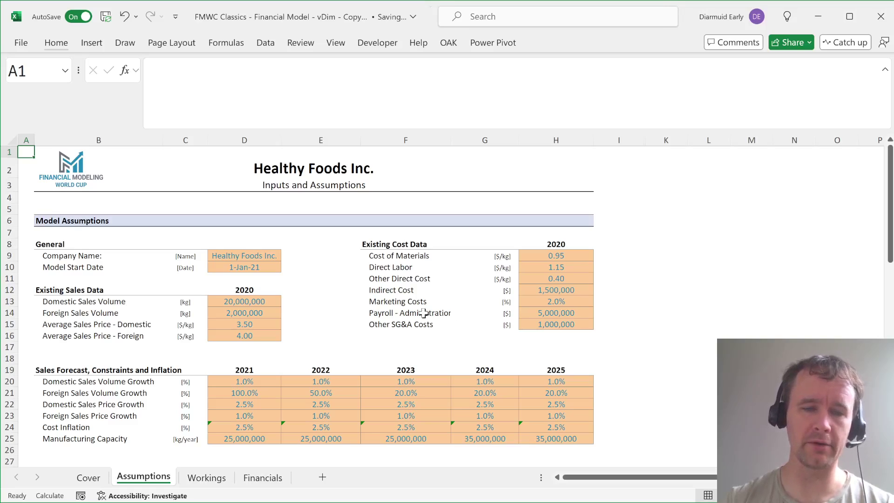
Glance at the Cover sheet, then return to the Assumptions sheet.
scroll(423, 313, "down", 1)
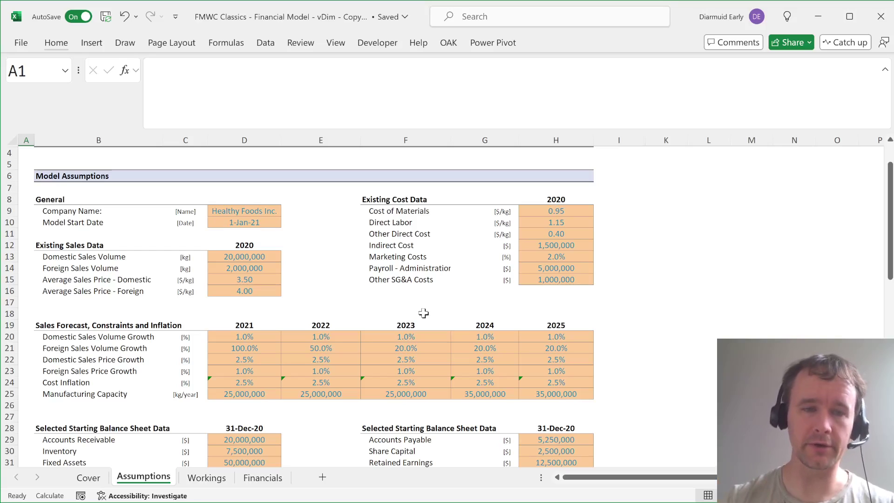
scroll(309, 361, "down", 1)
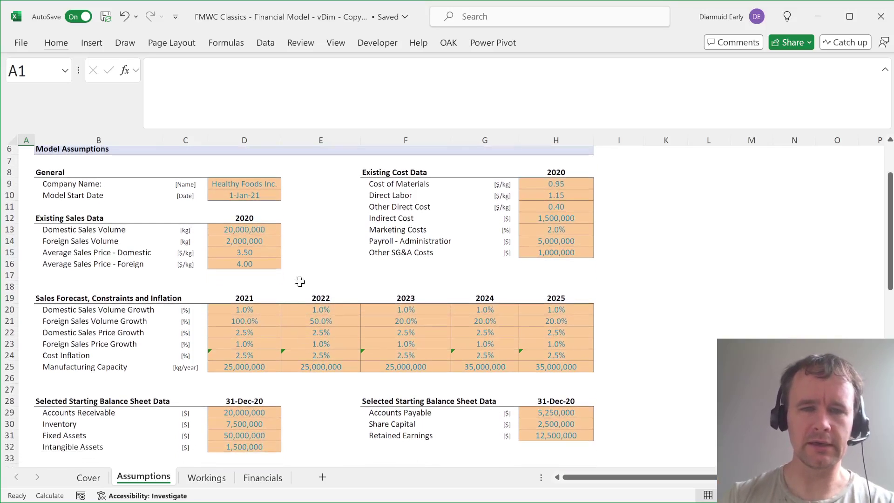
scroll(273, 287, "up", 1)
scroll(274, 287, "up", 1)
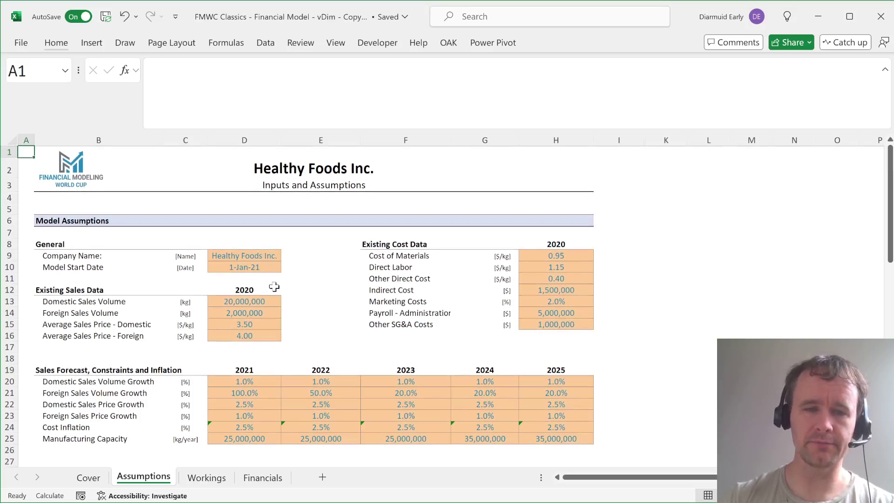
left_click(90, 478)
scroll(230, 423, "down", 5)
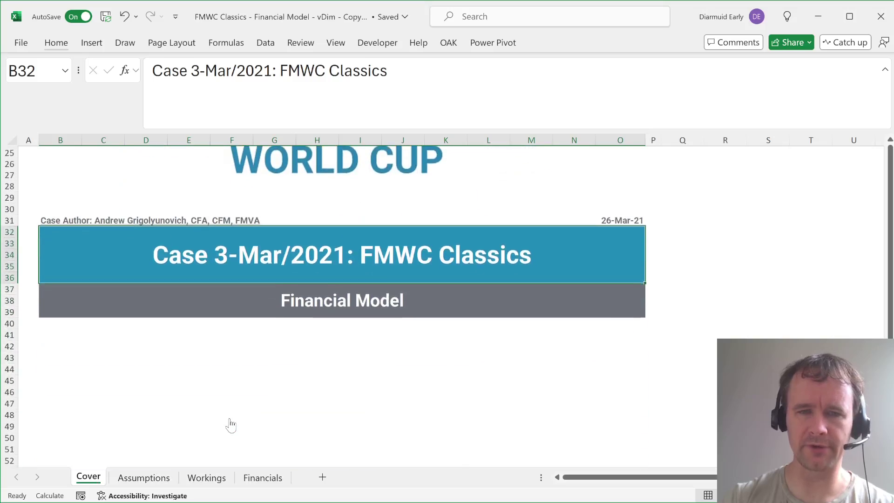
scroll(230, 423, "up", 2)
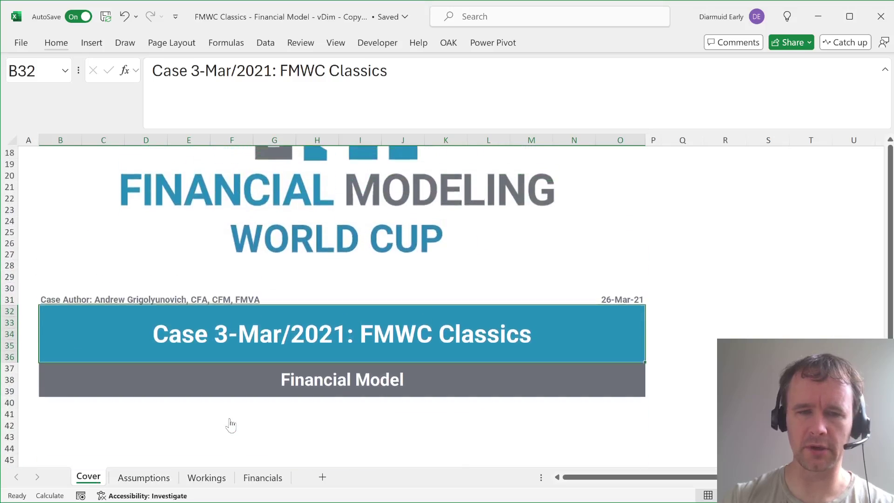
left_click(151, 478)
Inspect the Foreign Sales Volume input in D14 and the total net income formula in D66.
scroll(283, 296, "down", 2)
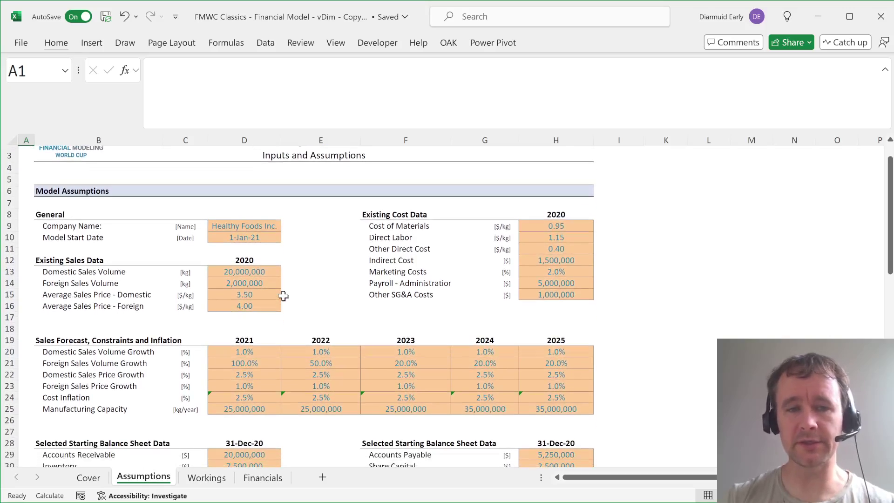
scroll(283, 296, "down", 6)
scroll(284, 296, "up", 7)
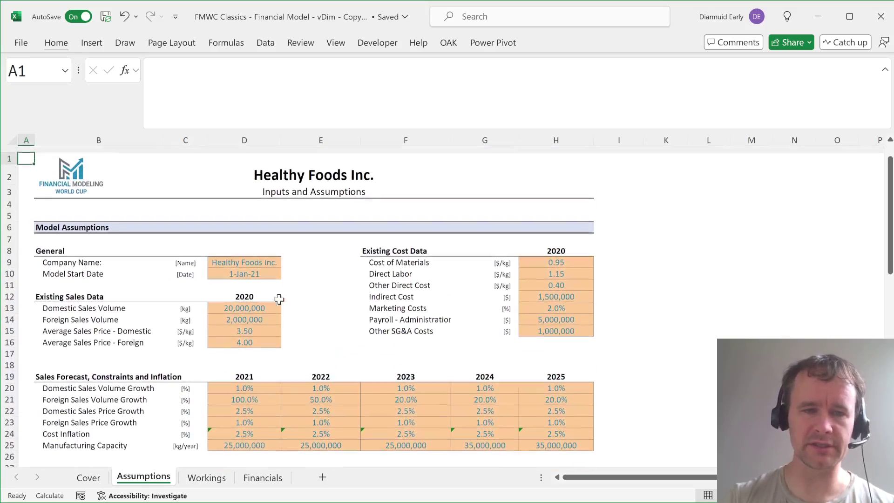
left_click(235, 315)
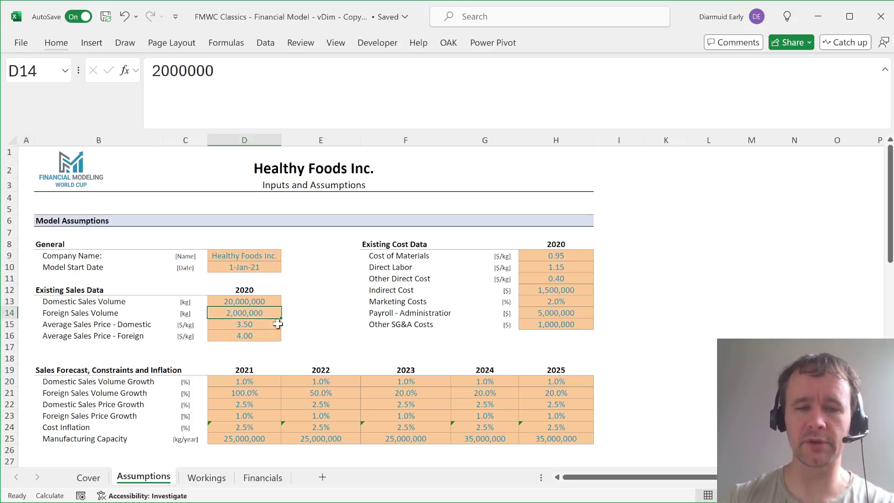
scroll(278, 324, "down", 12)
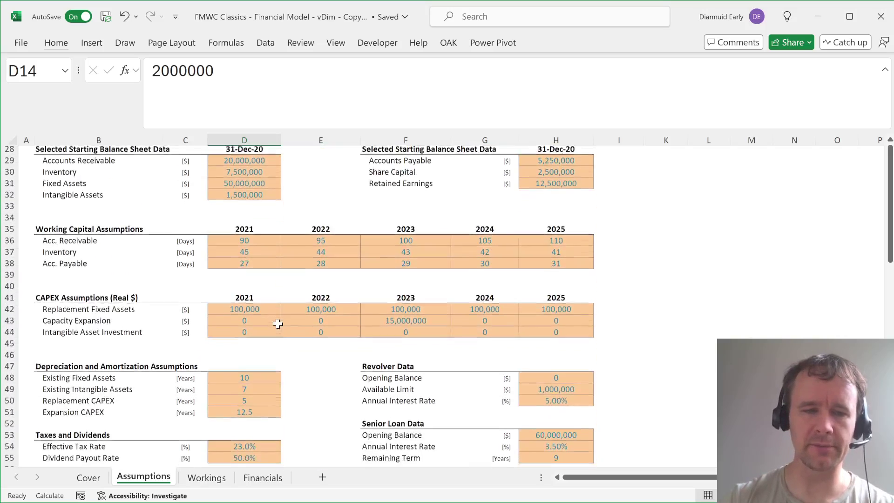
scroll(278, 325, "down", 3)
left_click(101, 373)
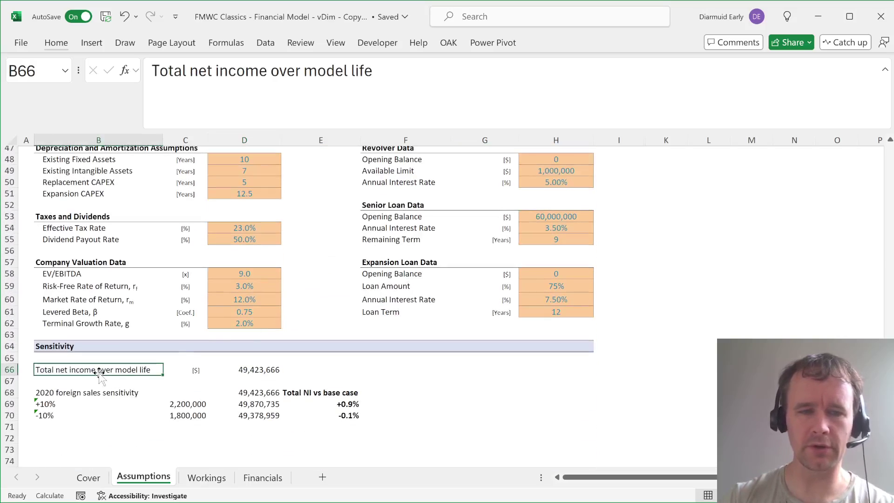
left_click(231, 372)
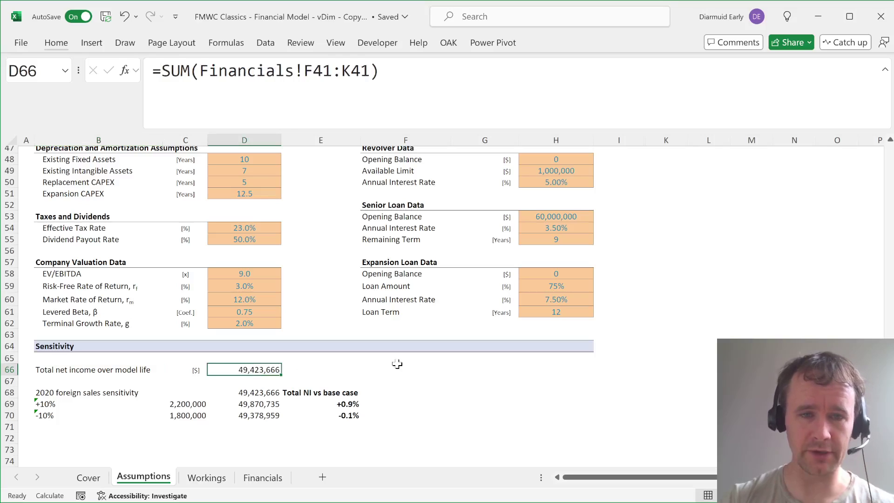
scroll(282, 318, "up", 14)
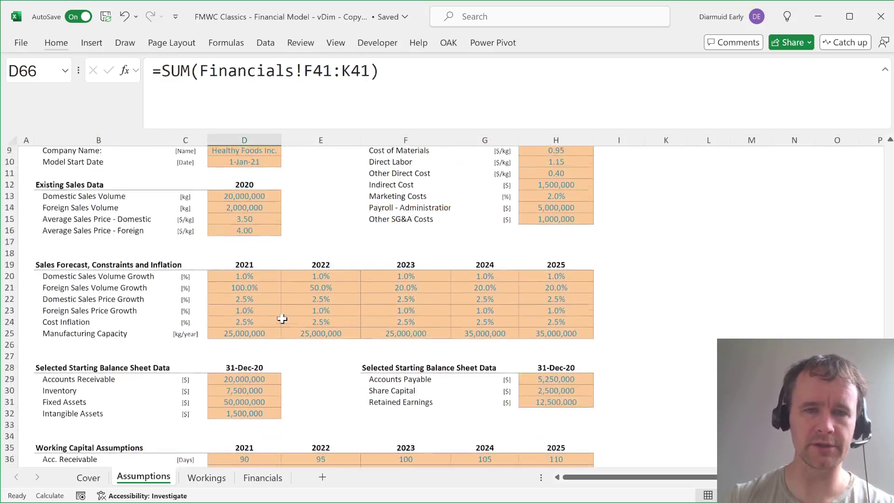
left_click(230, 245)
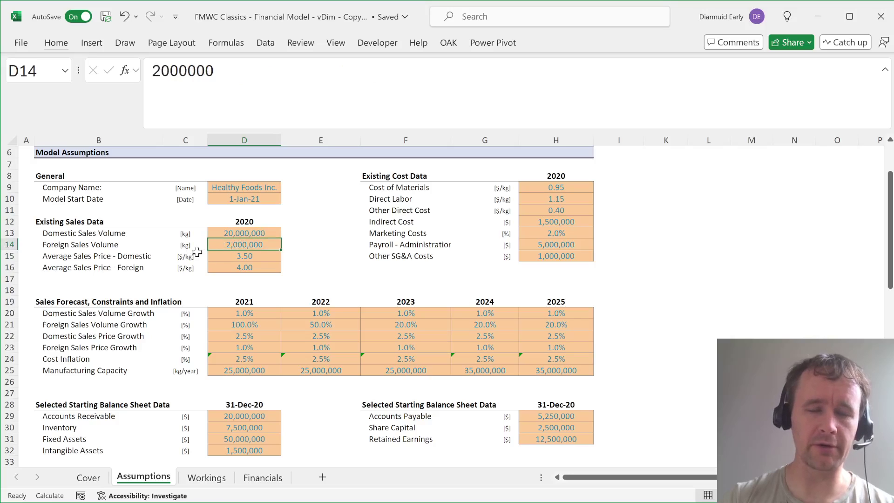
Review the +10% and -10% foreign sales formulas in C69:C70.
scroll(276, 288, "down", 5)
scroll(277, 287, "down", 12)
scroll(276, 288, "up", 1)
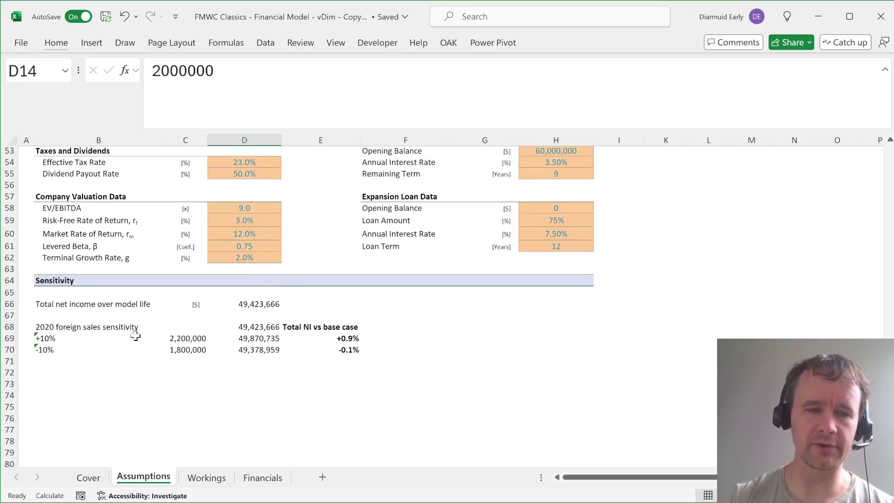
left_click(172, 340)
scroll(189, 298, "up", 15)
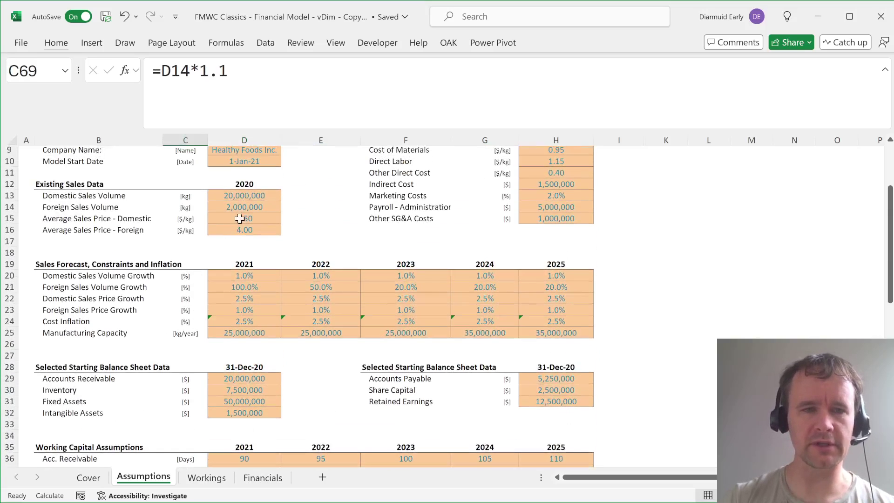
scroll(186, 381, "down", 7)
scroll(187, 381, "up", 6)
scroll(187, 381, "down", 20)
scroll(186, 380, "up", 6)
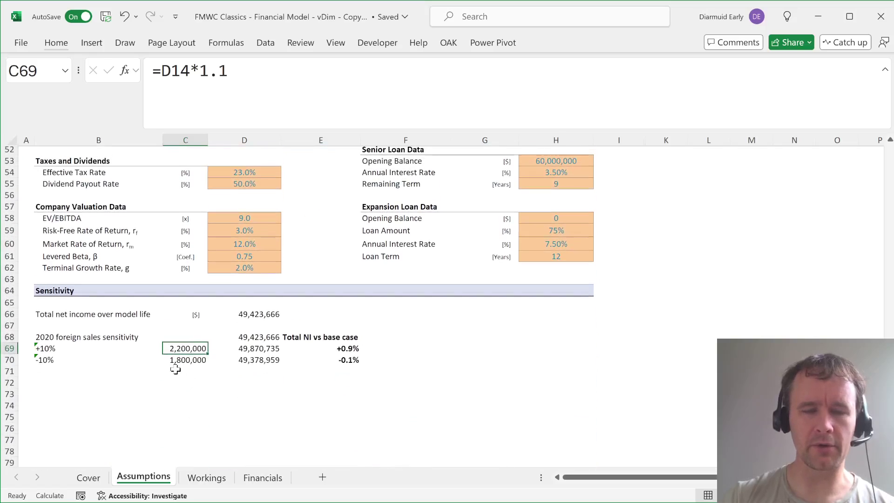
left_click(191, 361)
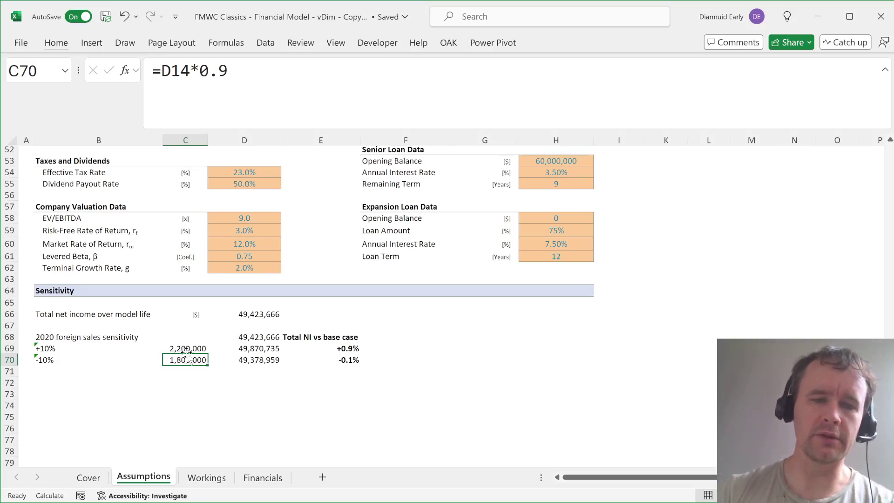
left_click_drag(187, 348, 188, 360)
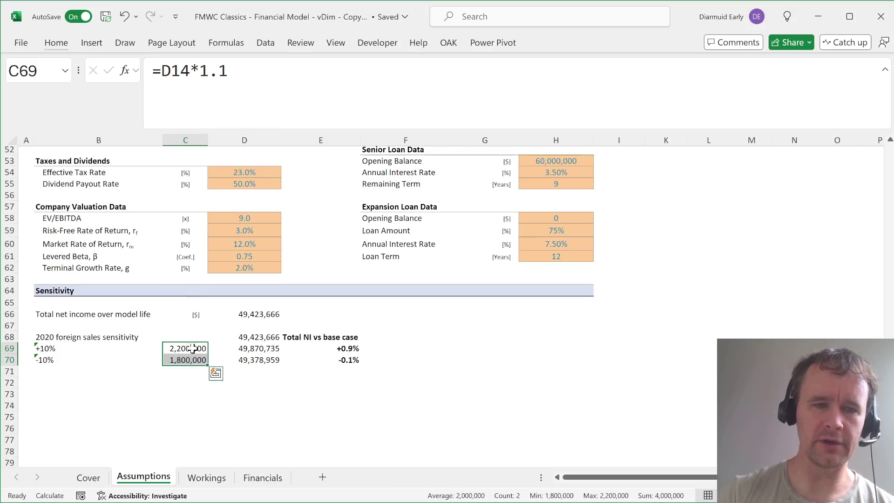
left_click_drag(194, 349, 185, 437)
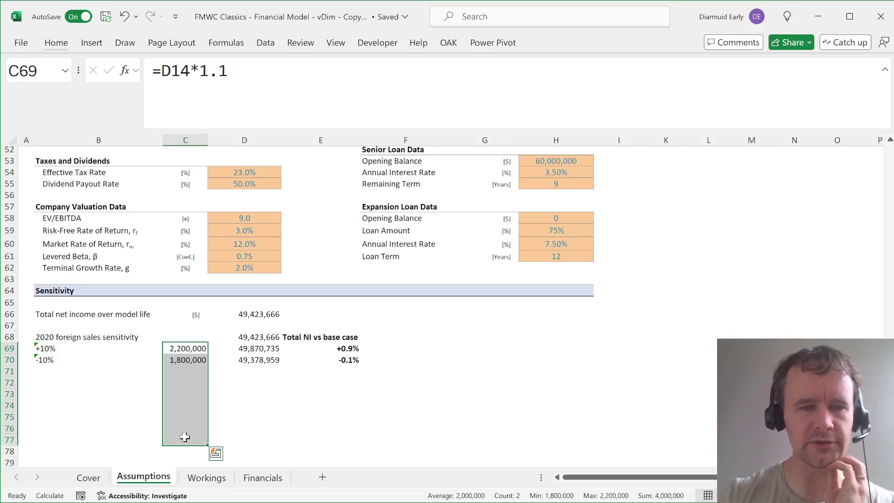
left_click(191, 346)
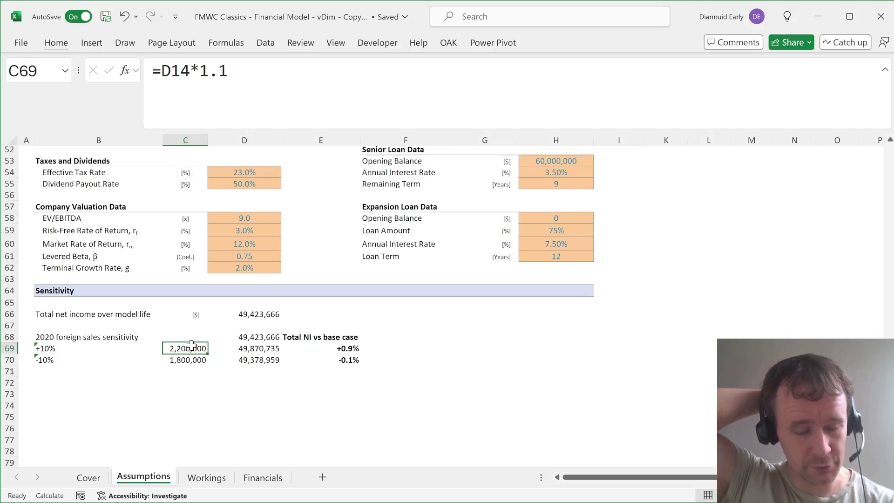
Re-examine D14 alongside the sensitivity inputs C69:C70.
scroll(191, 345, "up", 12)
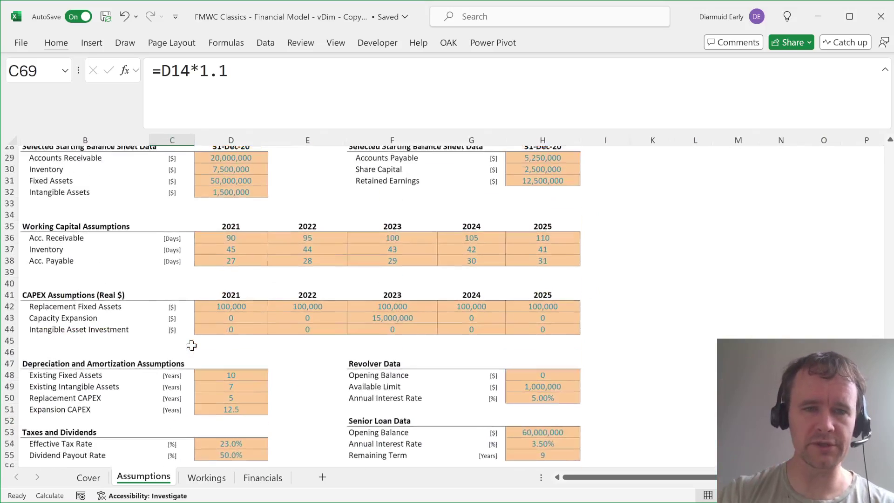
scroll(192, 345, "down", 2)
scroll(194, 278, "up", 5)
left_click(196, 276)
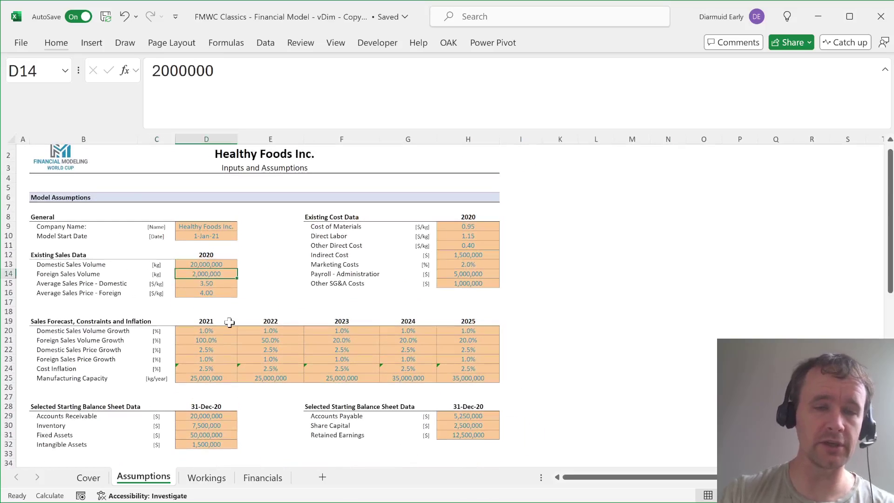
scroll(229, 323, "down", 20)
scroll(160, 239, "up", 2)
left_click_drag(166, 231, 163, 243)
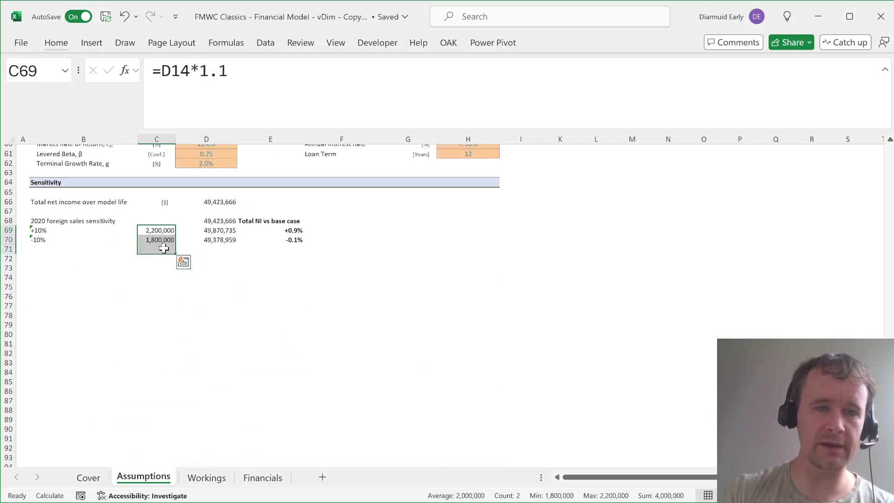
left_click(225, 279)
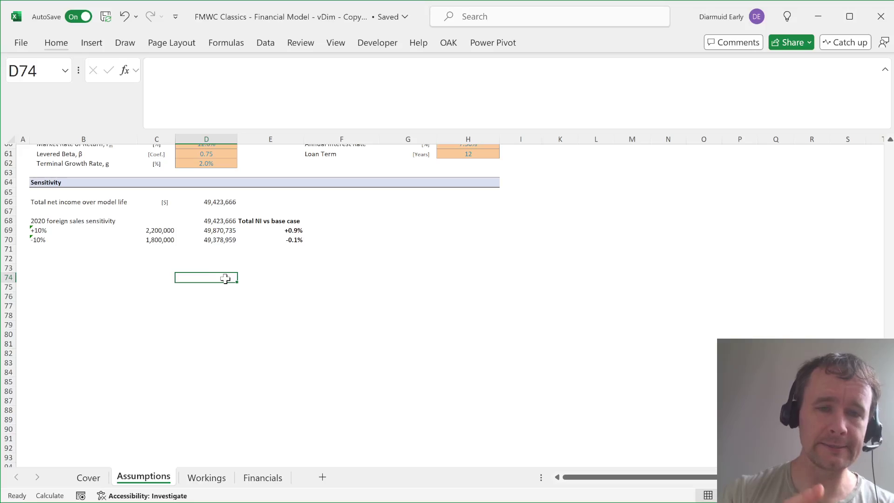
Check the +0.9% and -0.1% change formulas in E69:E70 and the data table results.
scroll(246, 262, "up", 3)
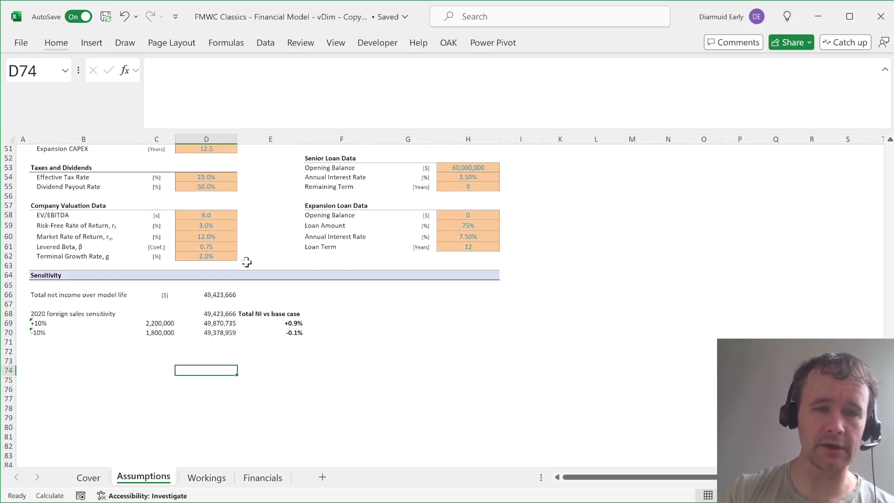
scroll(310, 321, "up", 2)
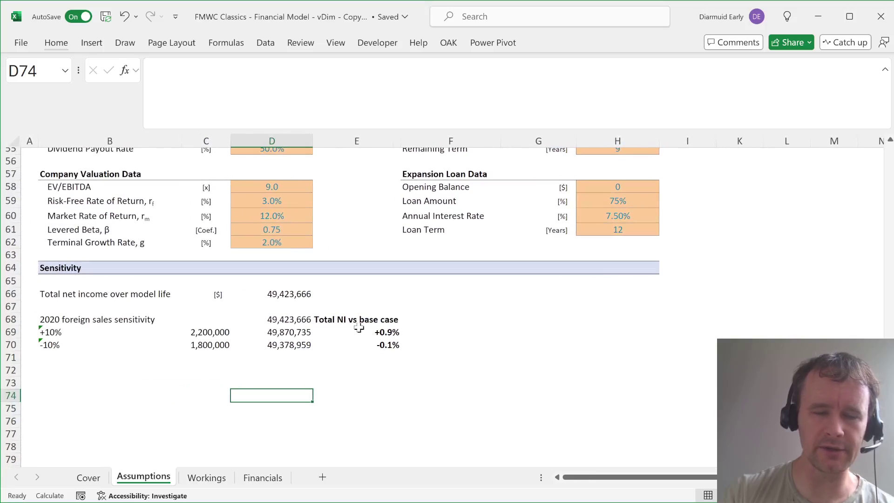
left_click(354, 331)
left_click(355, 344)
left_click(350, 333)
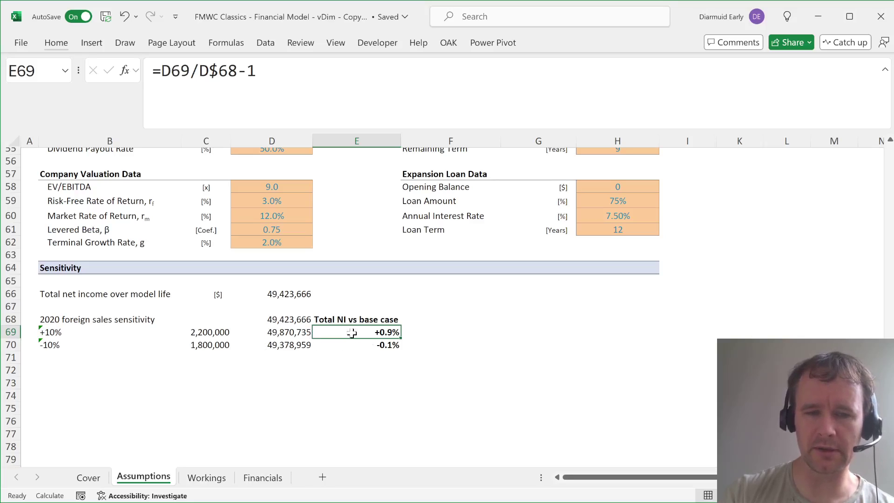
left_click(354, 346)
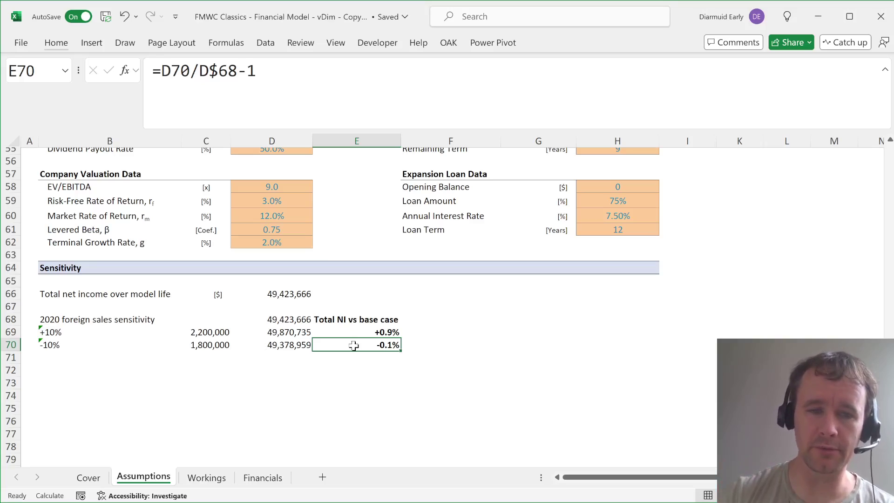
key("Left")
key("Left")
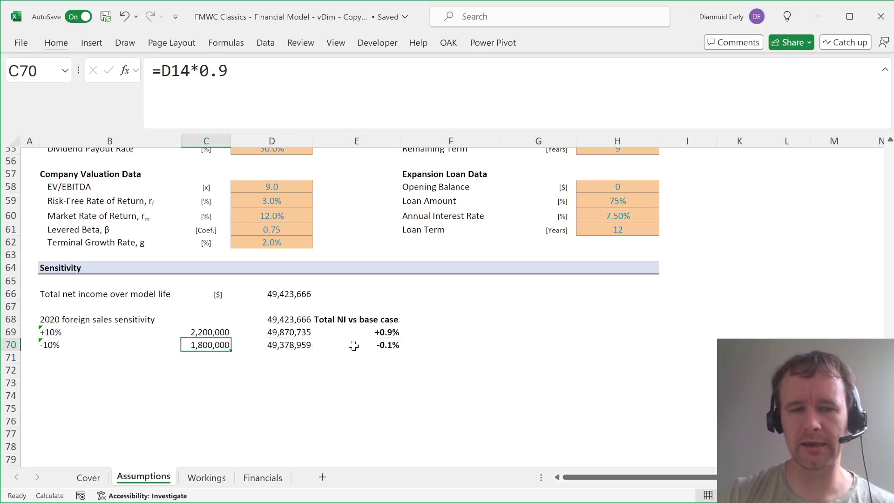
left_click_drag(210, 331, 211, 344)
left_click(284, 319)
left_click(289, 332)
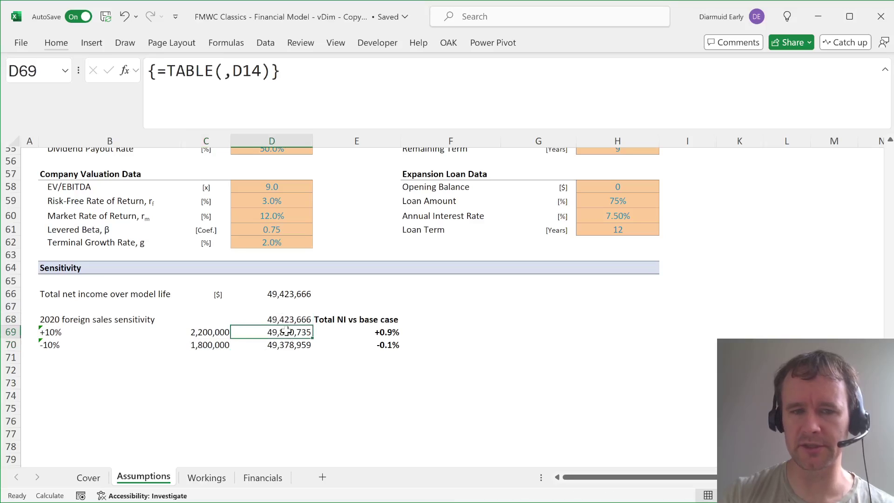
left_click(289, 345)
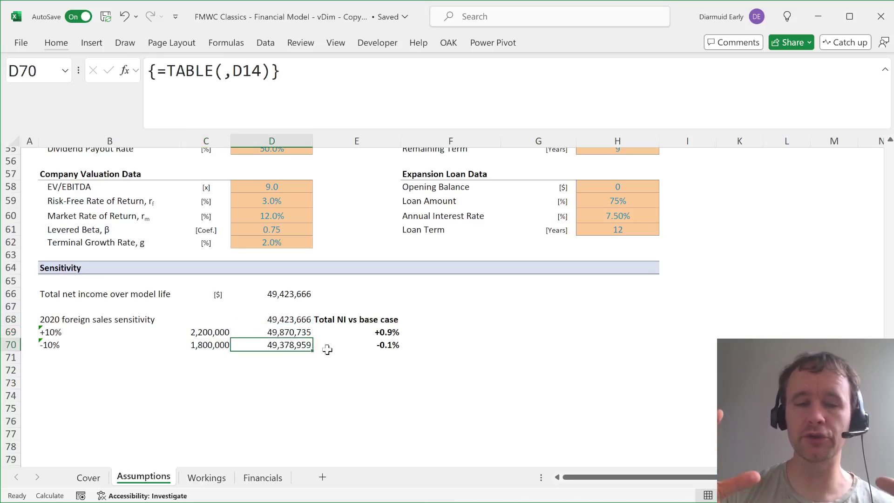
Copy the -10% foreign sales input from C70 and recheck the -10% result.
left_click(217, 332)
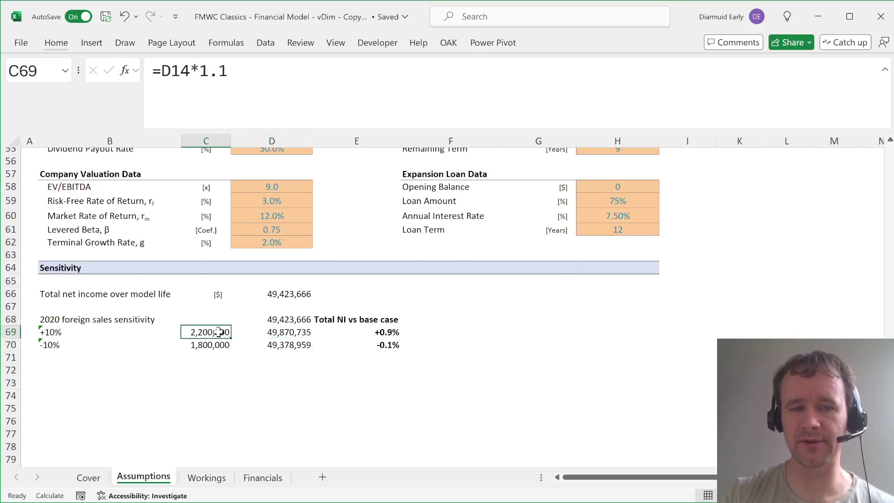
scroll(256, 242, "up", 16)
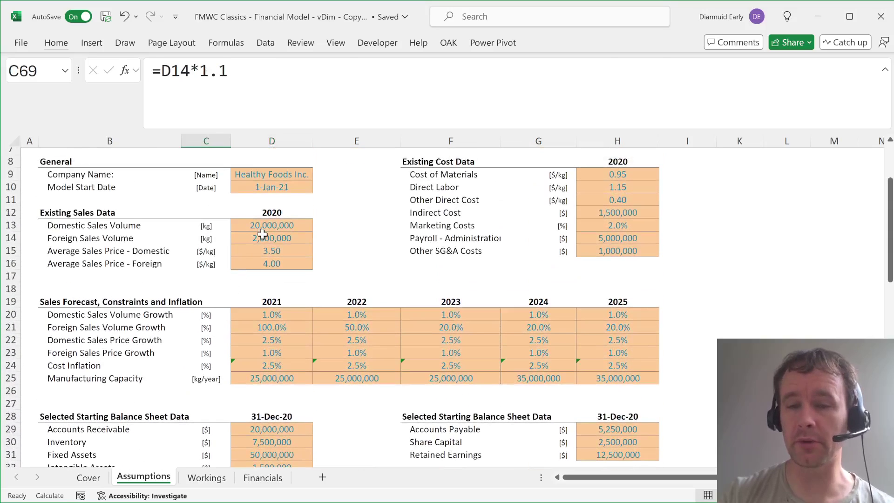
scroll(262, 234, "down", 15)
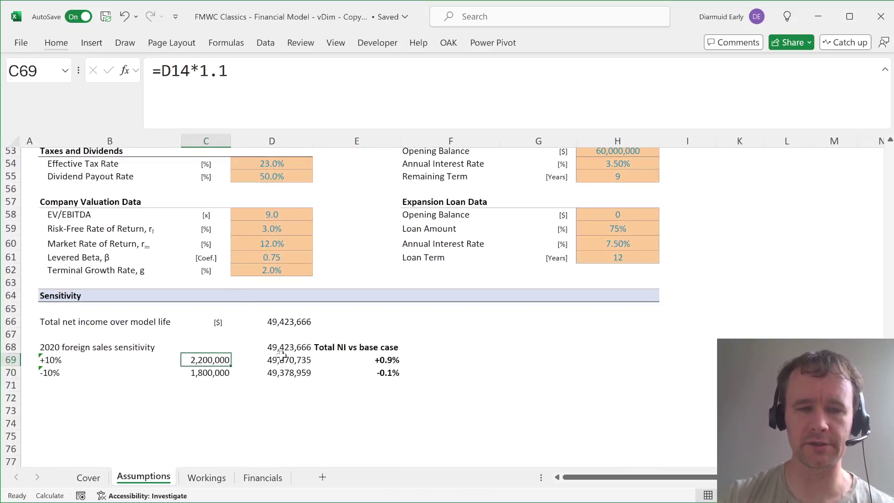
key("Down")
key("ctrl+c")
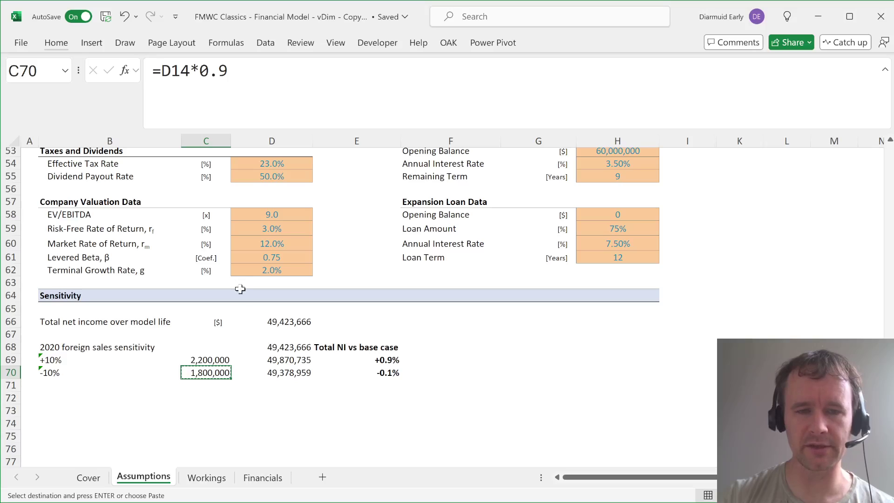
left_click(270, 382)
left_click(269, 347)
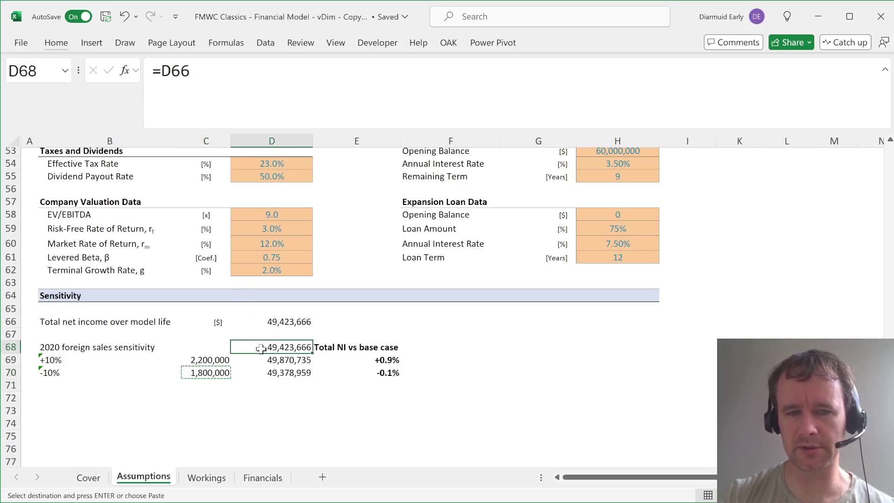
left_click(264, 372)
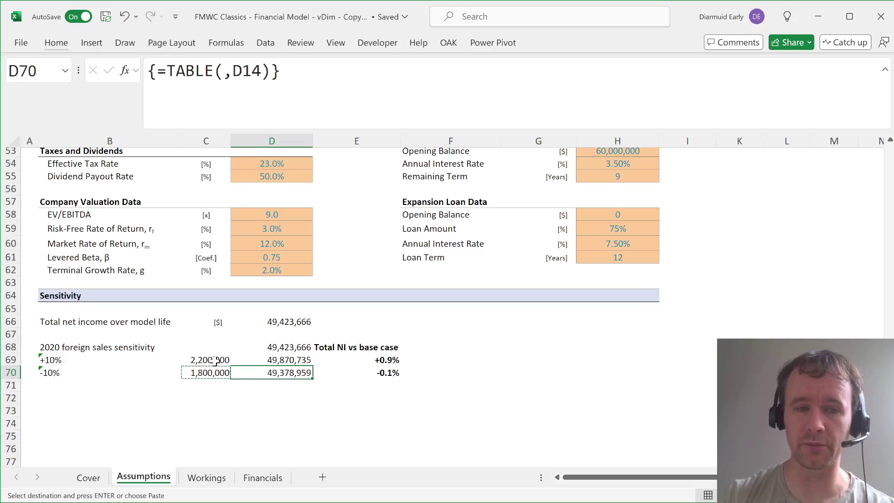
left_click(209, 374)
Paste the -10% value into D14 as values, check base-case net income, then undo.
scroll(210, 372, "up", 17)
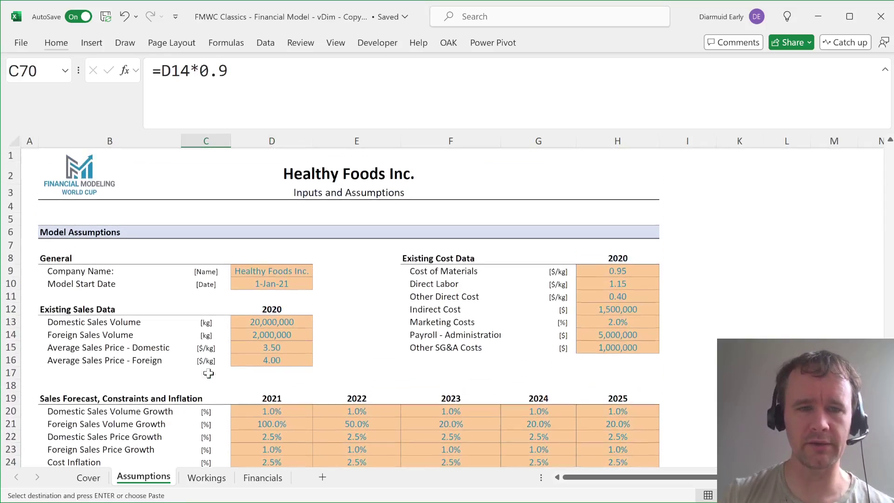
left_click(272, 332)
key("ctrl+alt+v")
key("v")
key("Return")
scroll(272, 333, "down", 10)
scroll(272, 332, "down", 8)
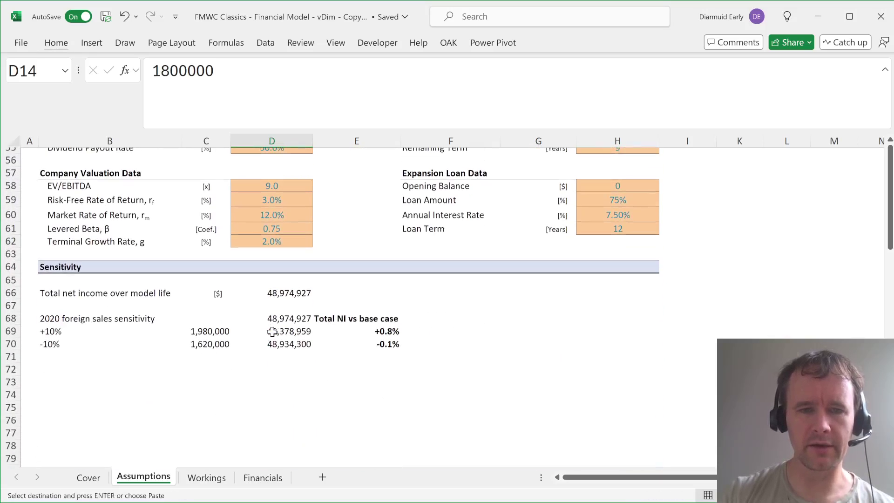
left_click(260, 320)
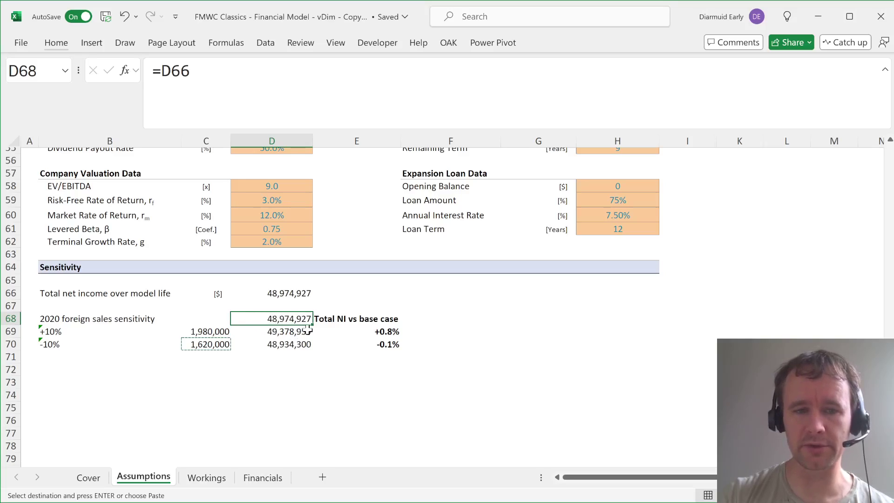
key("ctrl+z")
Compare the +10% and -10% input formulas with the base-case and data table links.
scroll(308, 329, "down", 15)
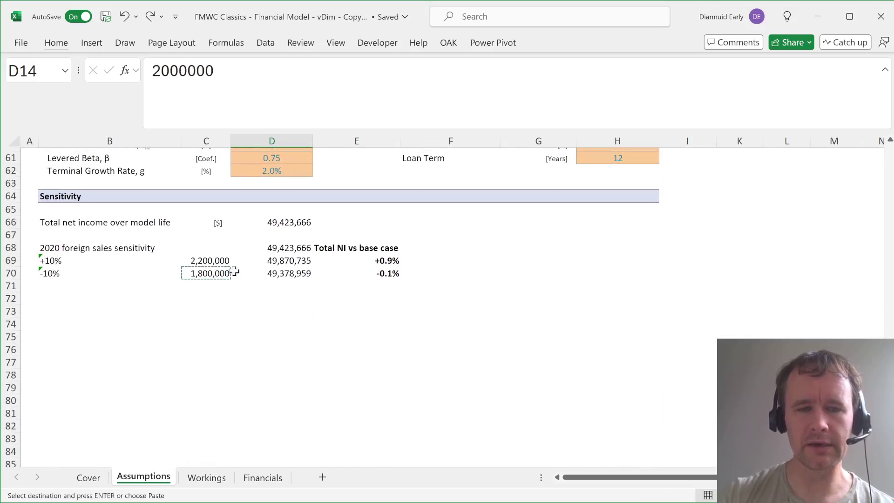
left_click(220, 262)
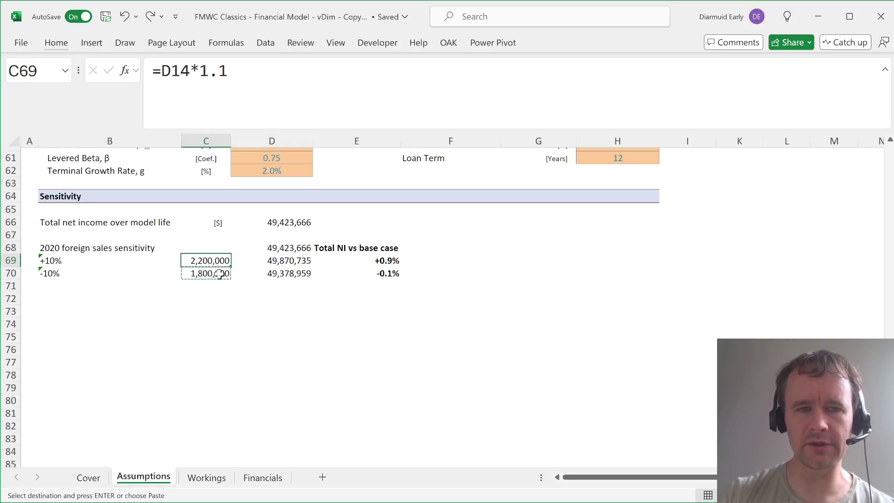
left_click(222, 273)
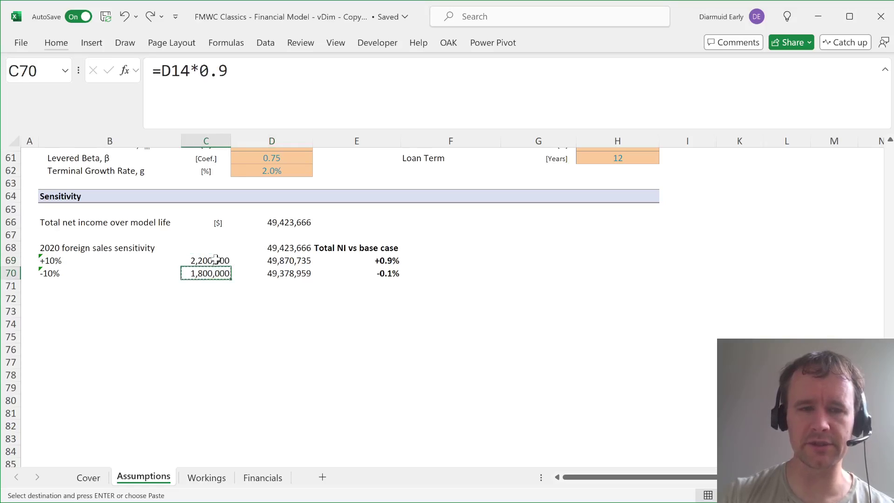
left_click(280, 251)
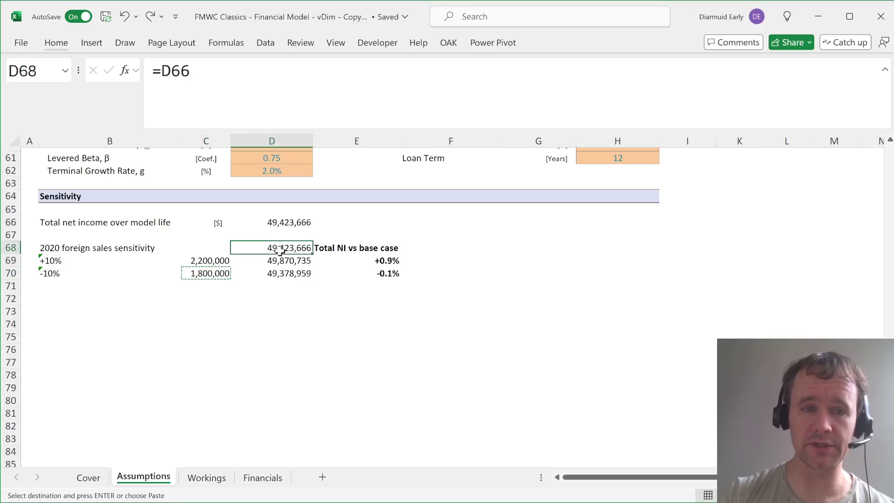
left_click(215, 262)
left_click(202, 276)
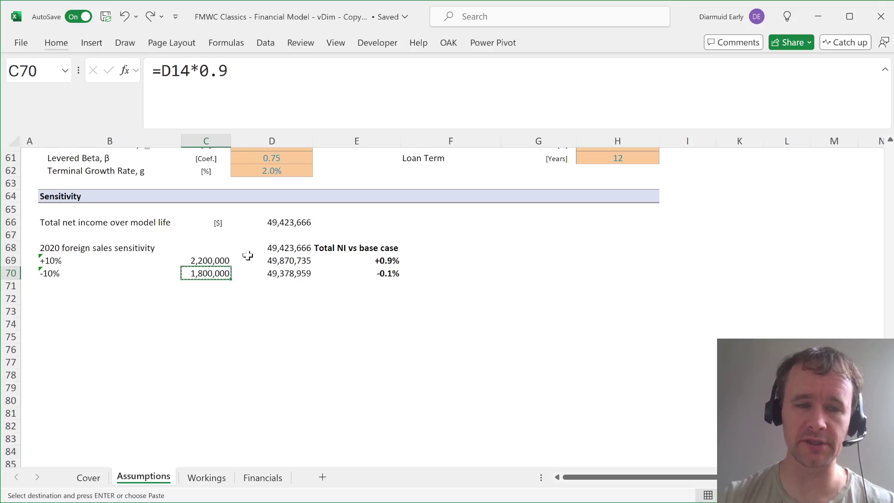
left_click(219, 260)
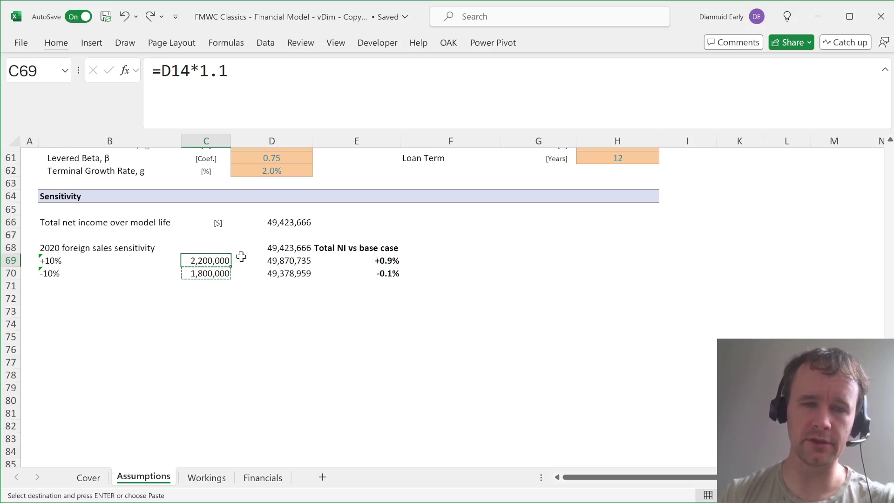
left_click(269, 261)
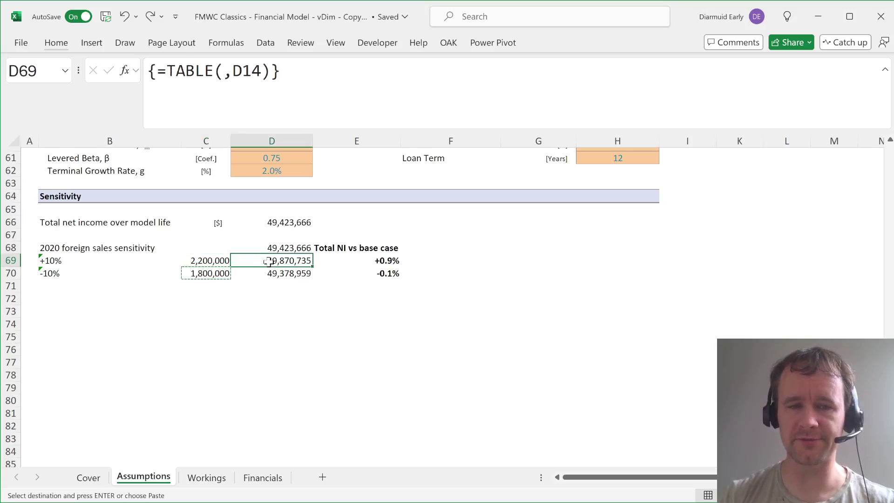
left_click(212, 275)
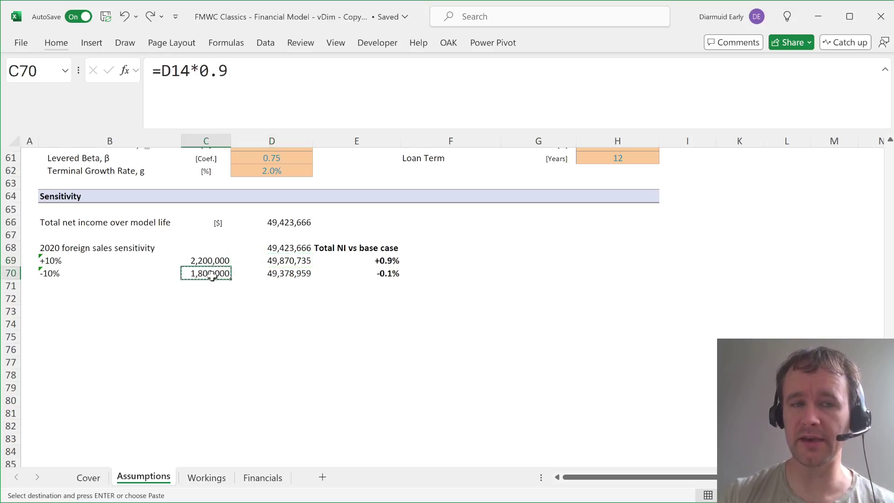
Open the -10% formula in C70 for editing and cancel without changes.
double_click(211, 275)
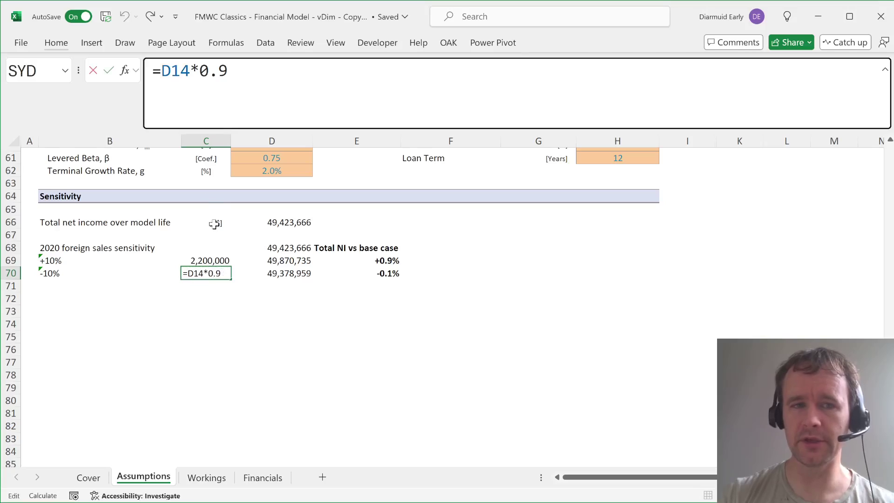
key("Escape")
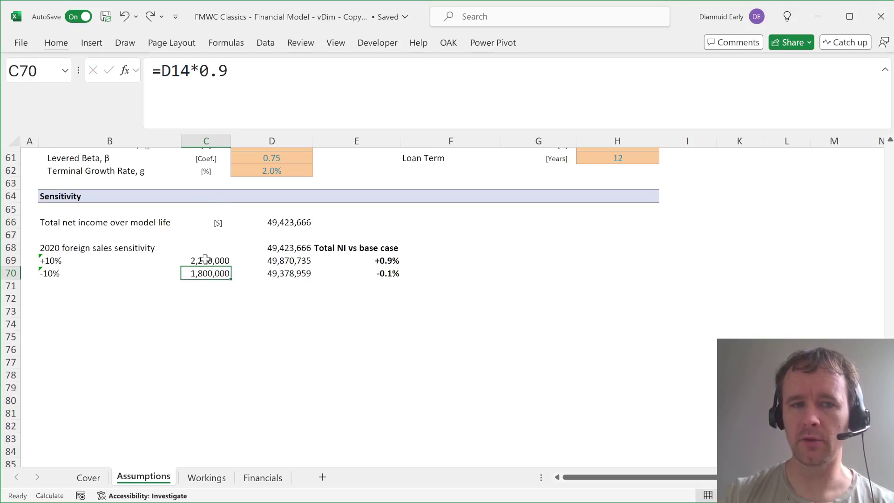
left_click(207, 260)
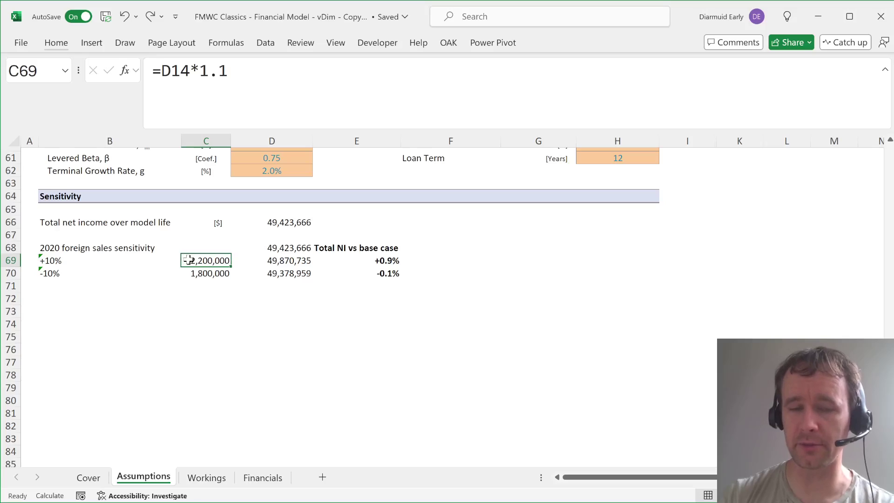
left_click(194, 272)
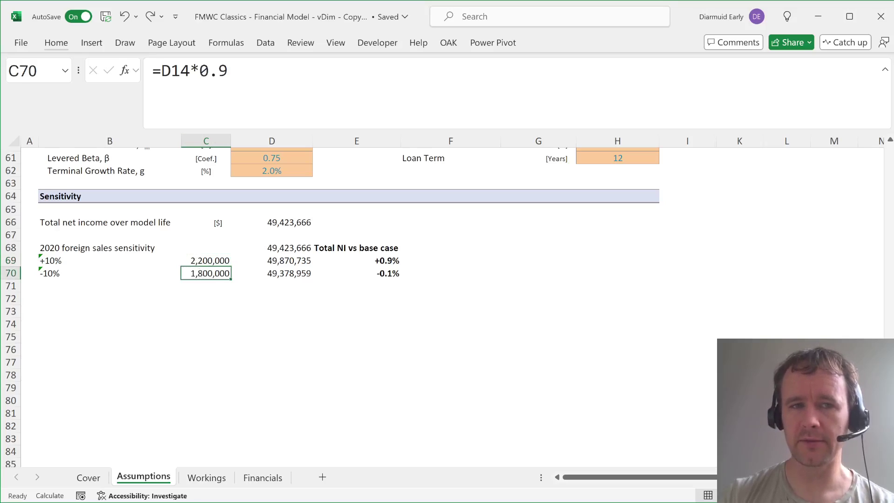
double_click(196, 119)
key("Escape")
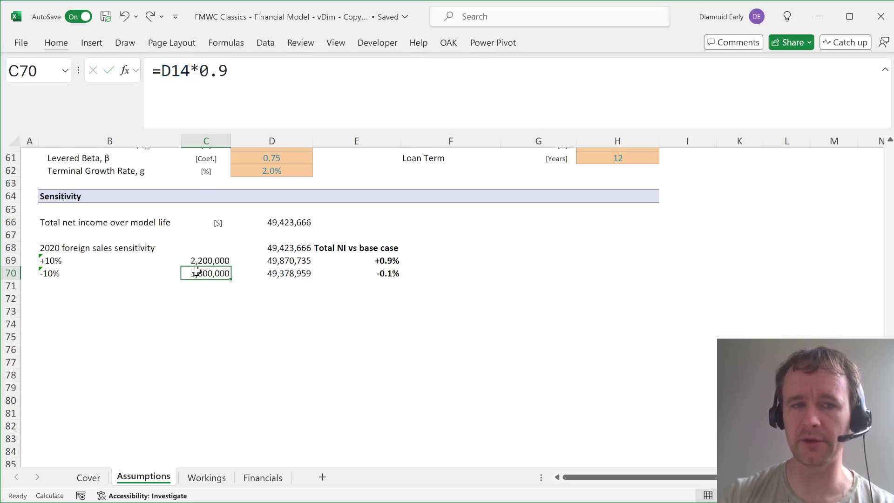
left_click(188, 259)
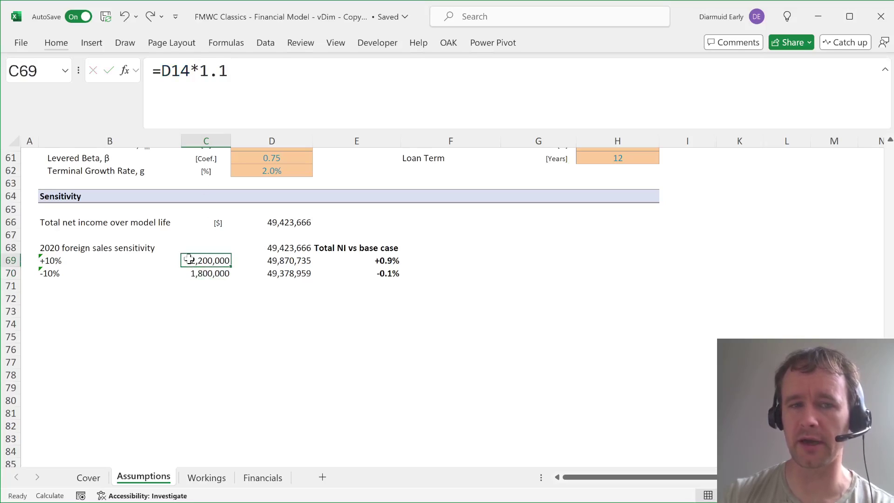
Calculate 1.1*0.9 as a scratch formula in C72, then clear it.
left_click(203, 295)
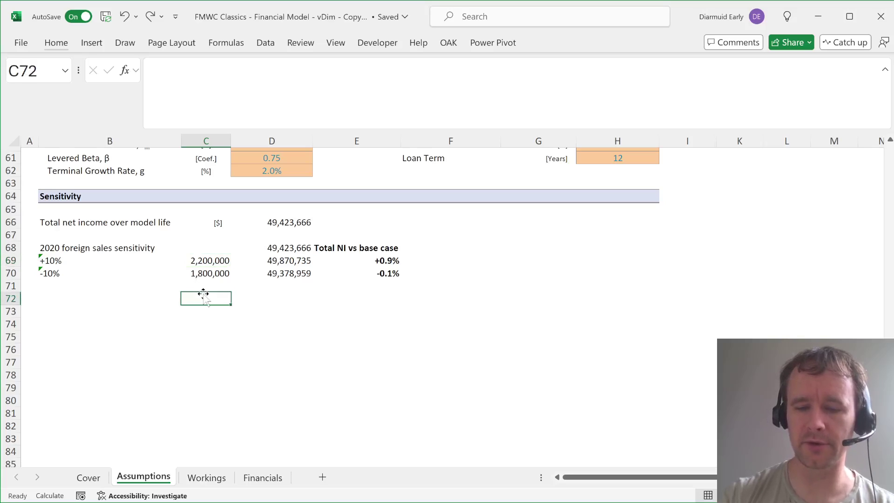
type("=1*")
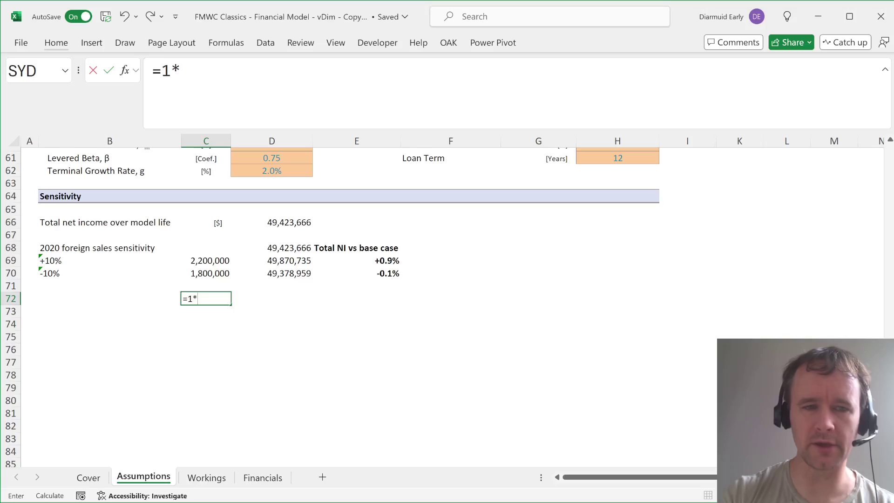
key("BackSpace")
type(".1*0.9")
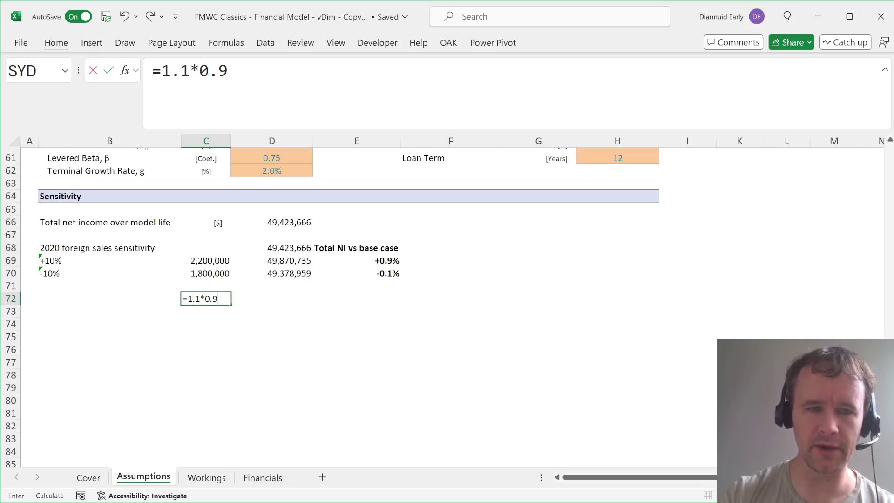
key("Return")
left_click(208, 299)
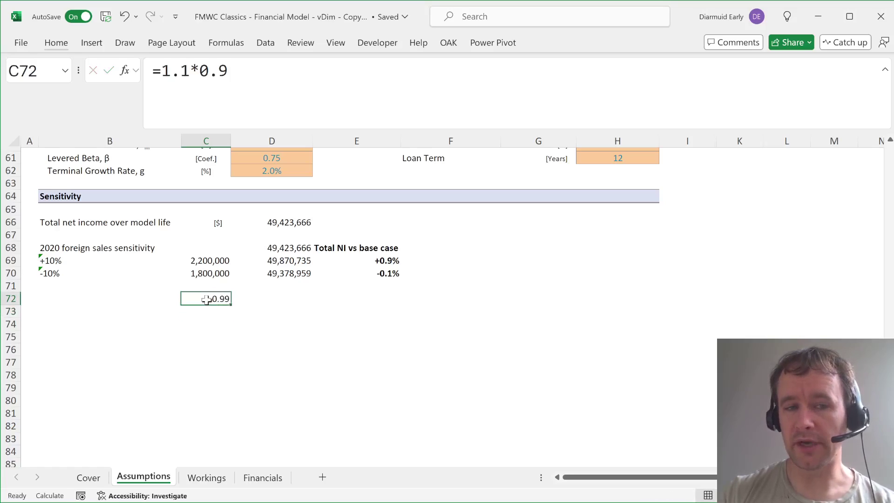
key("Delete")
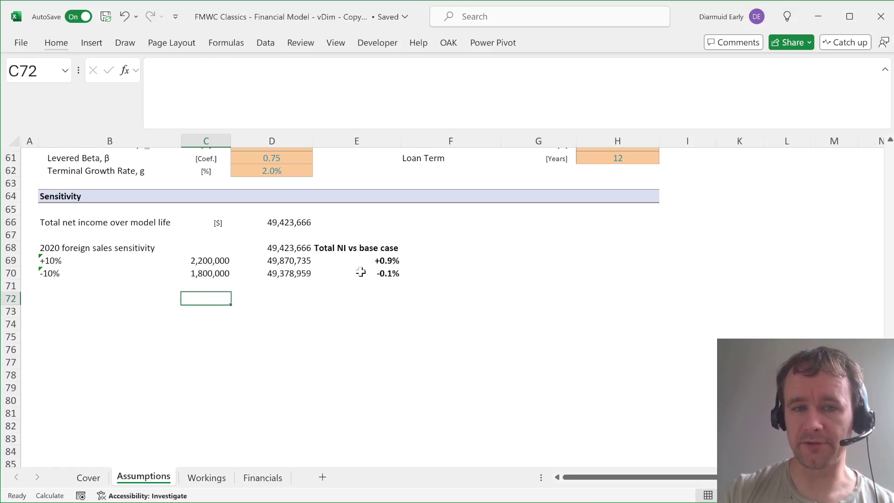
Try a hard-coded 1980000 in C70, check the -10% result, then undo.
left_click(361, 273)
left_click(204, 274)
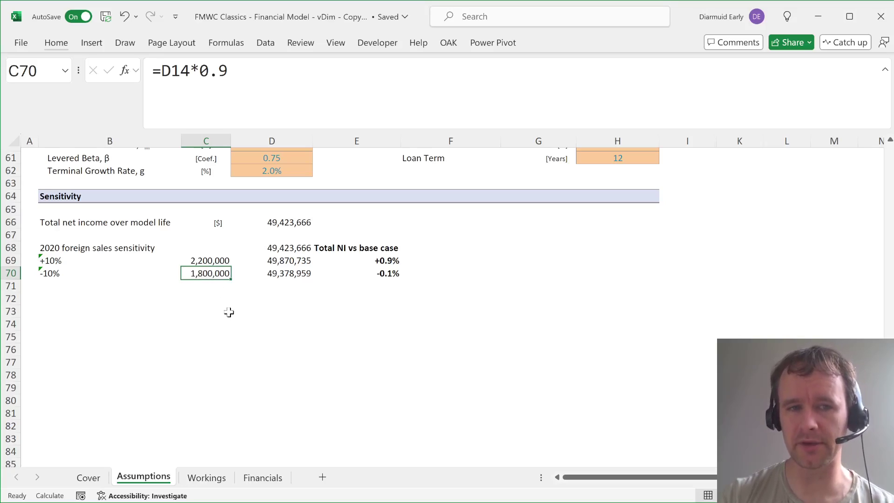
type("1")
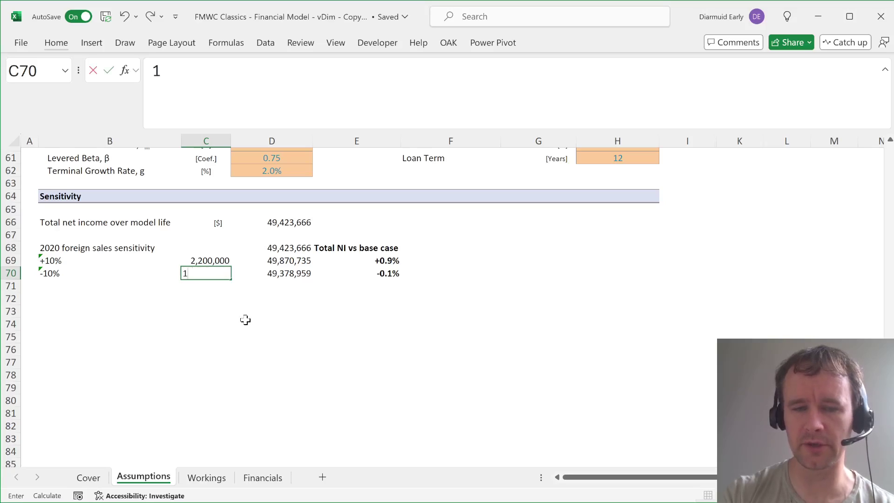
type("980000")
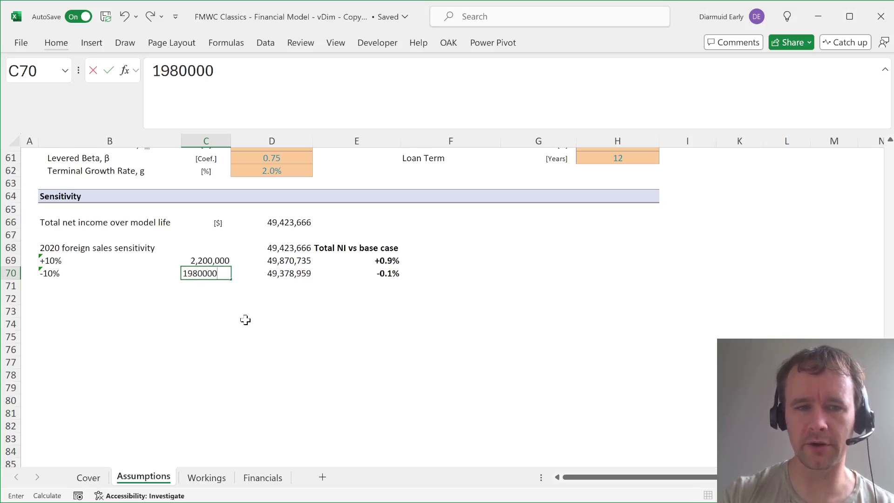
key("ctrl+Return")
left_click(293, 272)
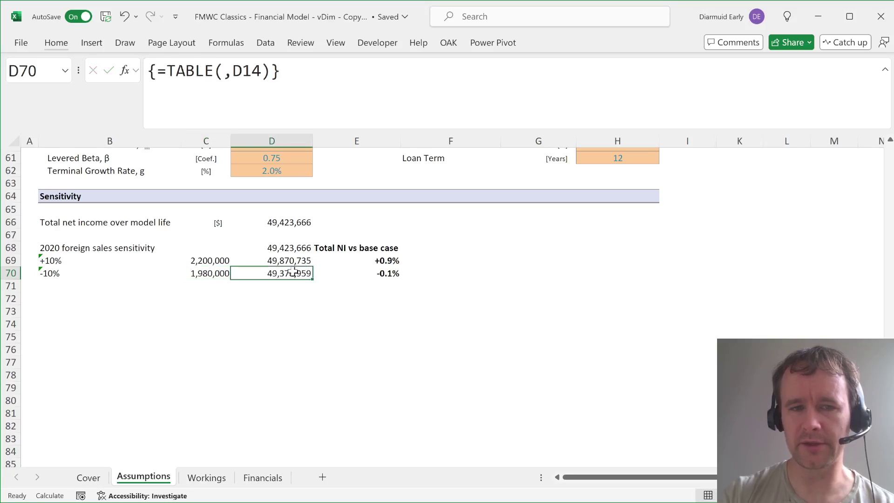
key("ctrl+z")
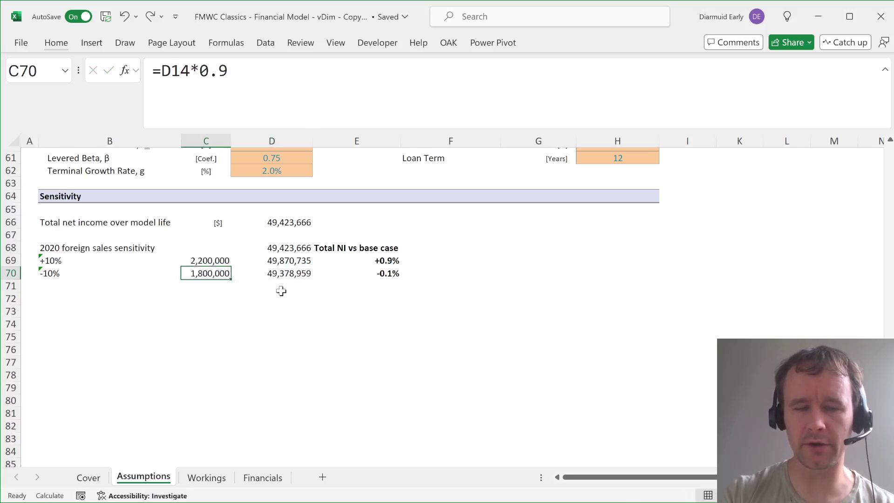
Paste C70 over itself as values, check D70 and E69:E70, then undo.
key("ctrl+c")
key("alt+e")
key("s")
key("v")
key("Return")
left_click(278, 275)
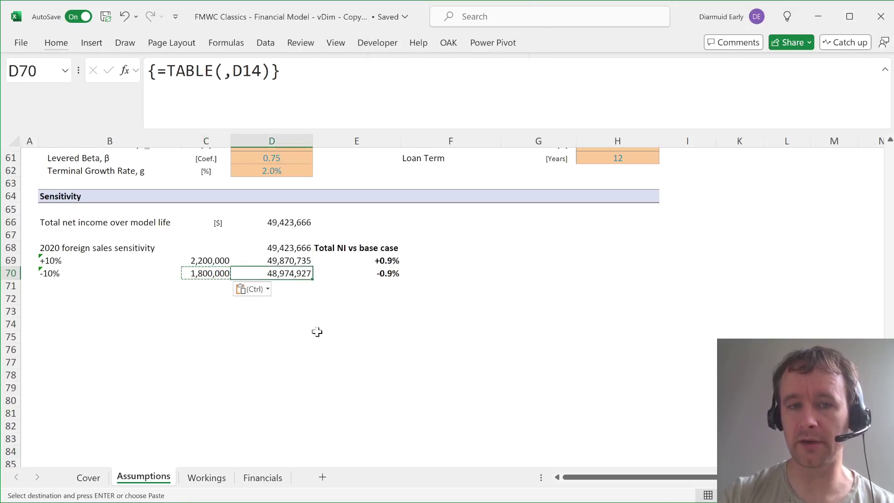
left_click_drag(373, 262, 369, 271)
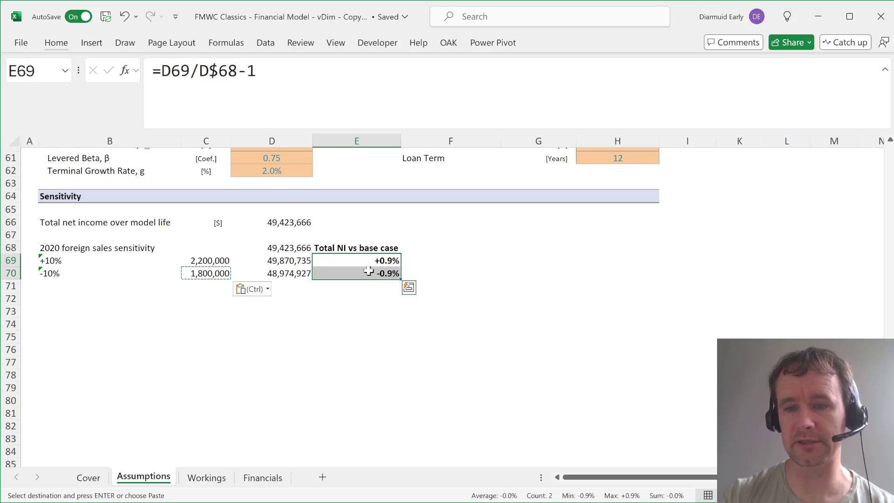
key("ctrl+z")
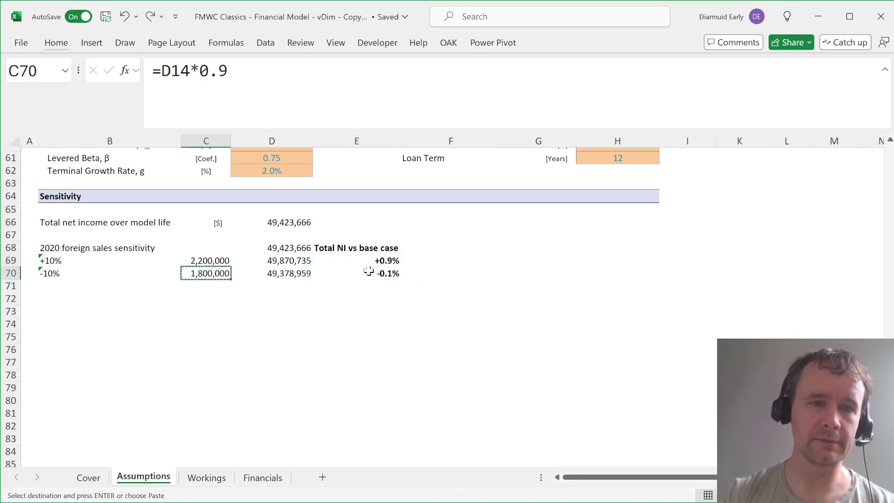
Reselect the sensitivity inputs C69:C70 and the -10% row C70:E70.
key("Up")
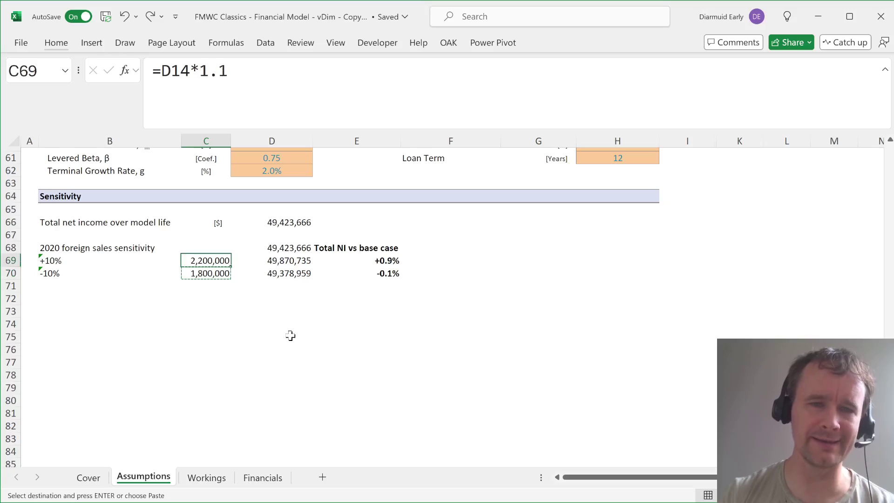
key("Down")
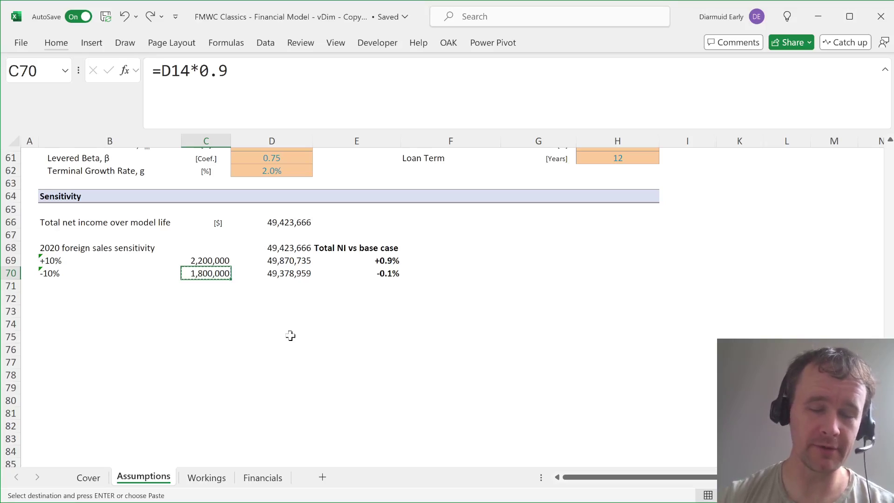
left_click(220, 260)
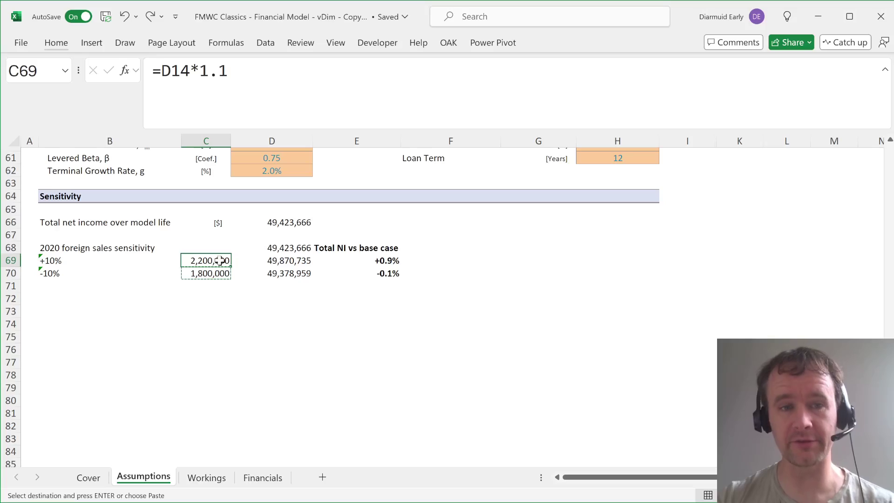
left_click_drag(221, 260, 257, 275)
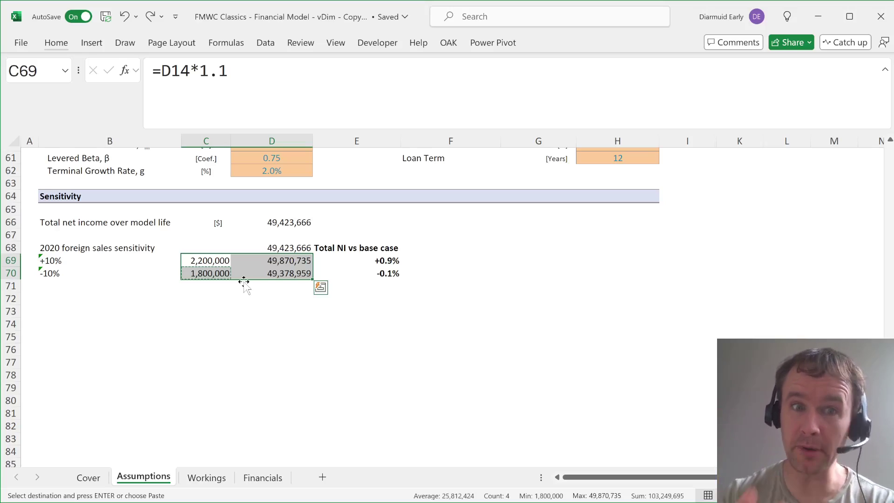
left_click_drag(214, 262, 214, 272)
left_click(212, 262)
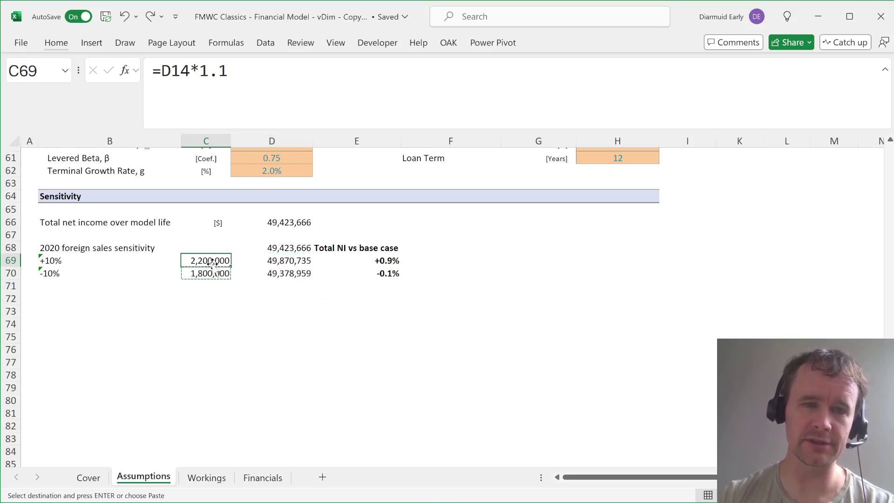
left_click(214, 272)
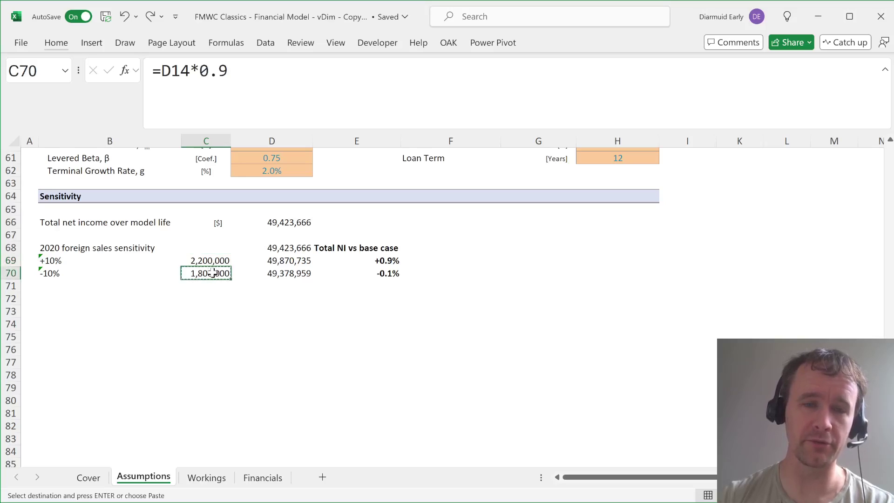
left_click_drag(365, 274, 216, 274)
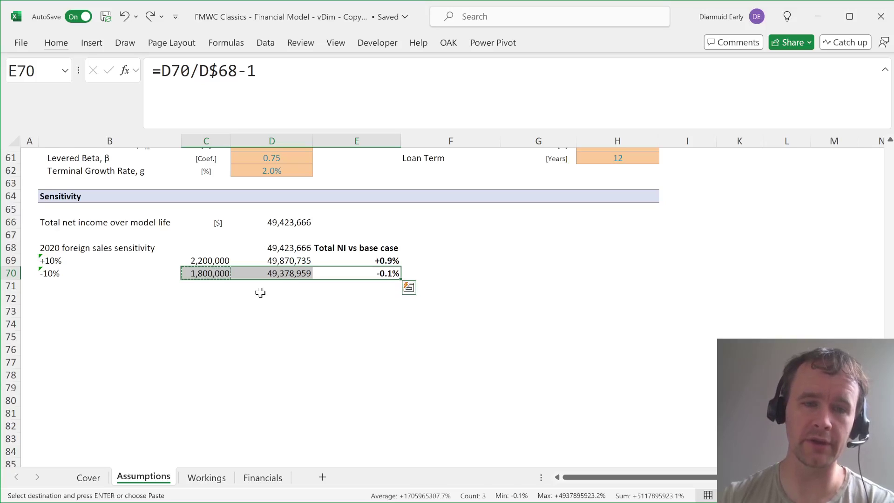
left_click(216, 273)
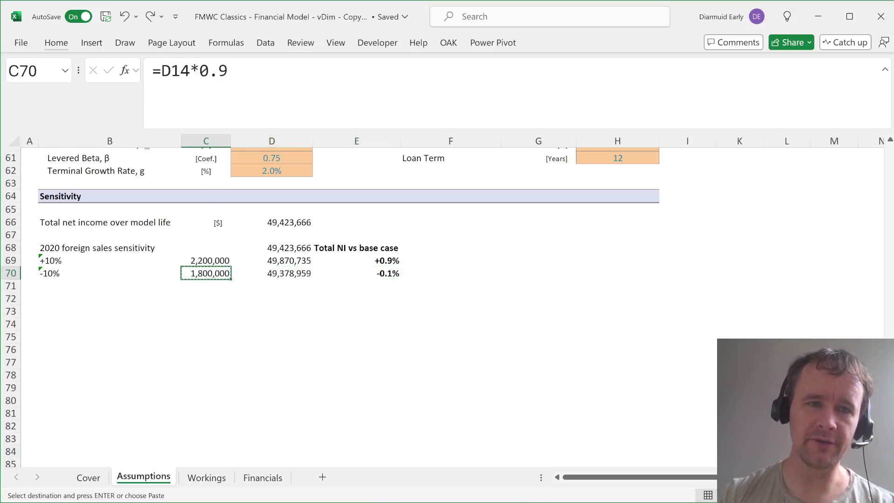
Change C70 to =D14/1.1*0.9 (1,636,364), check D70, then hide column C.
double_click(214, 70)
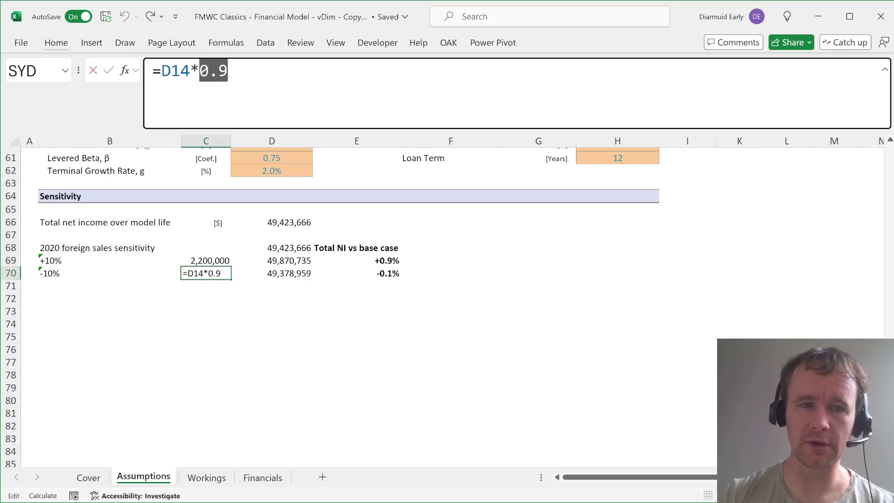
key("BackSpace")
key("BackSpace")
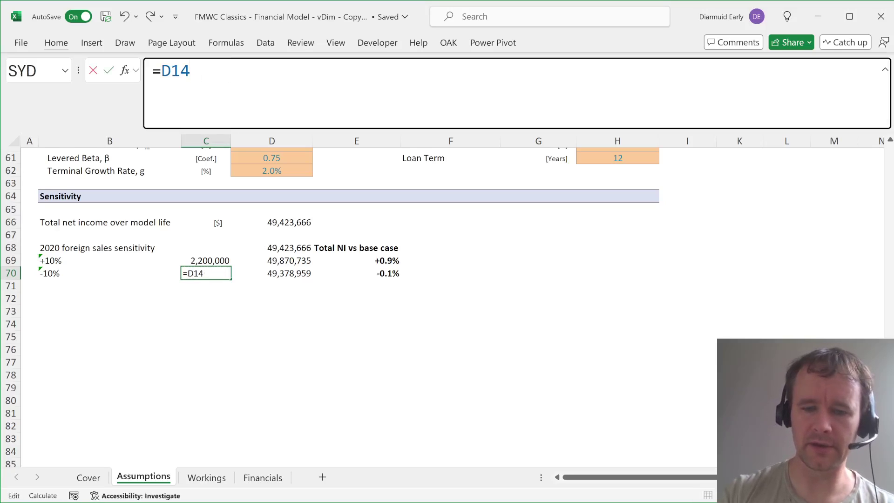
type("/1.1*")
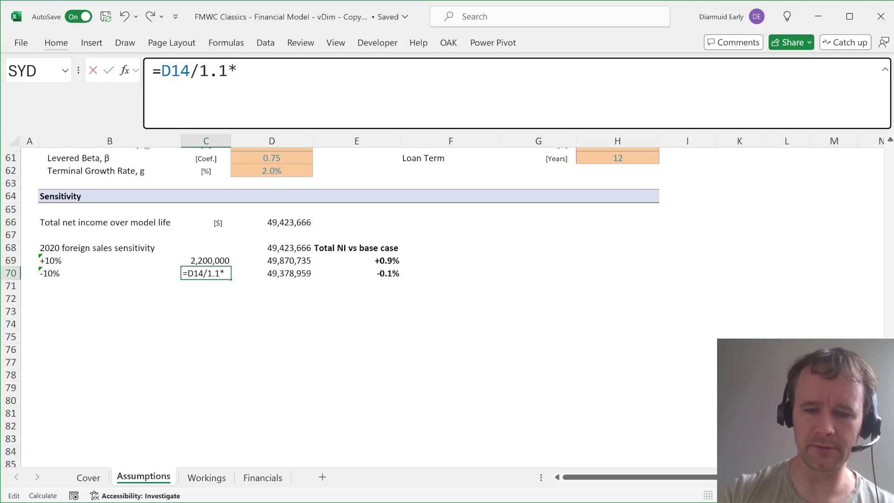
type("0.9")
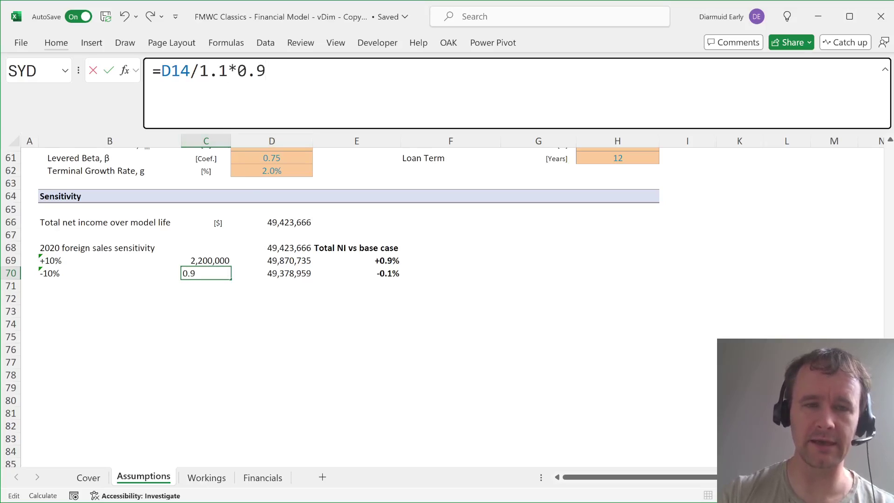
key("Return")
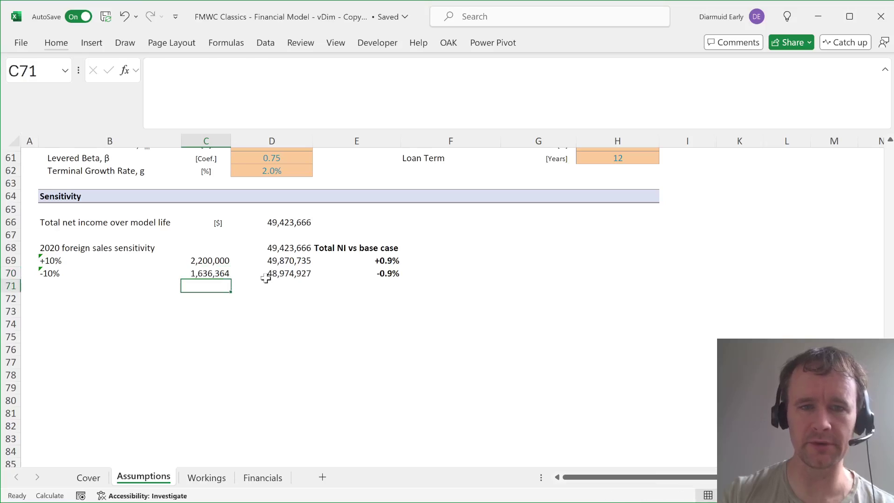
left_click(265, 277)
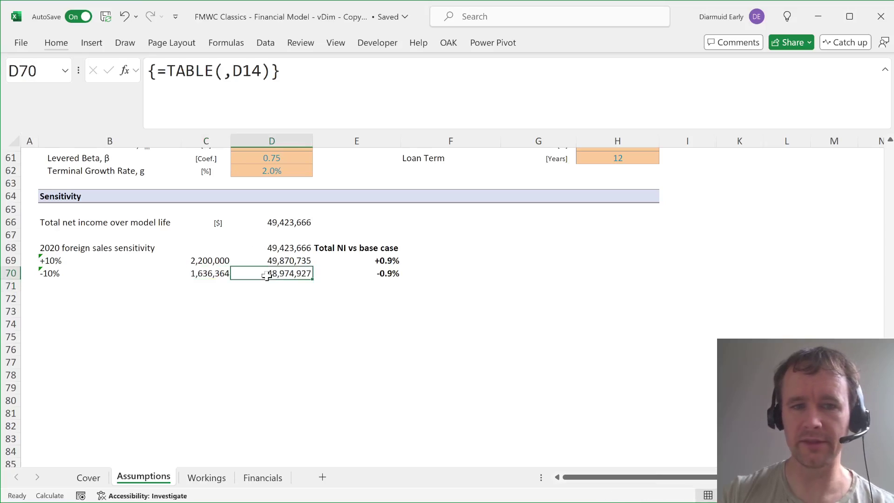
left_click(218, 274)
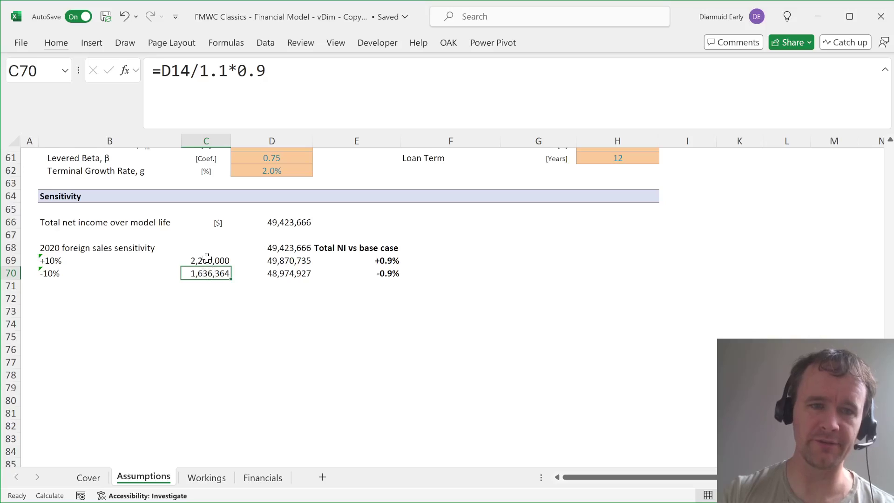
key("ctrl+0")
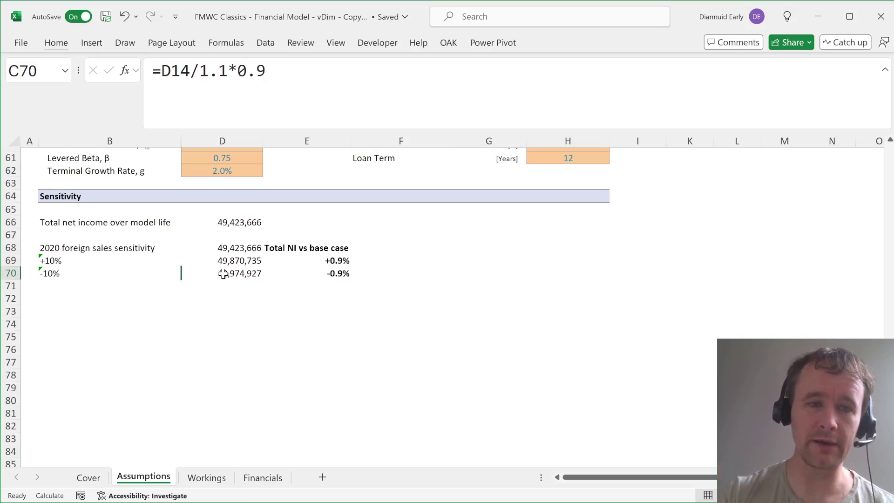
Undo twice to unhide column C and return C70 to =D14*0.9 (1,800,000).
key("ctrl+z")
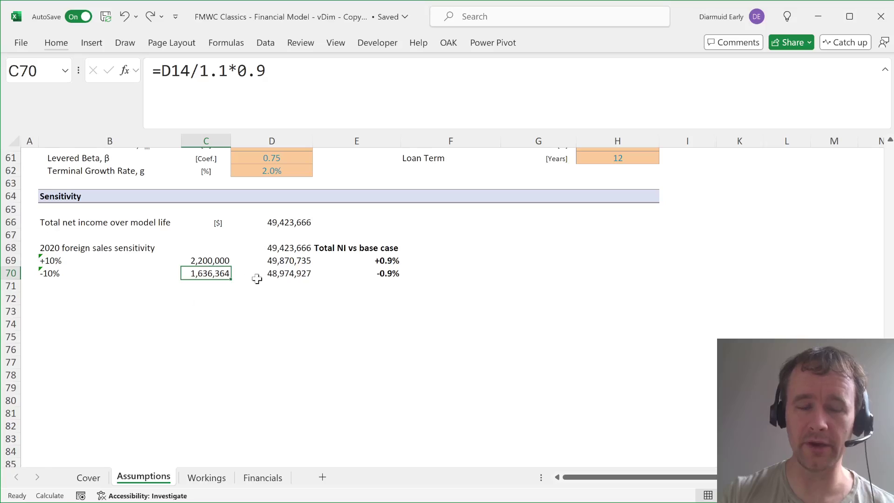
left_click_drag(194, 71, 266, 71)
key("Escape")
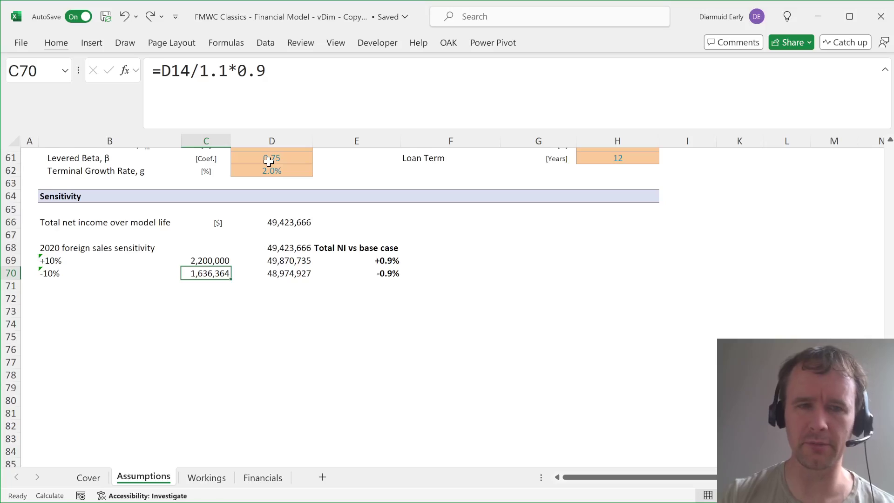
key("ctrl+z")
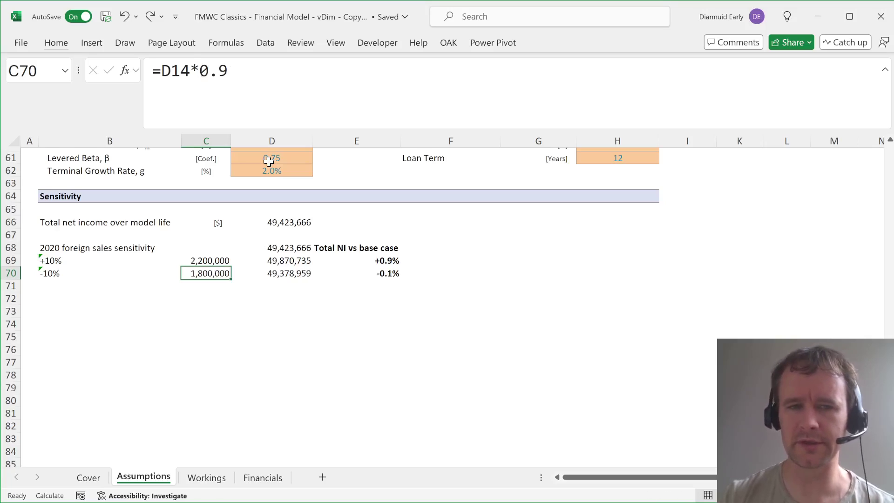